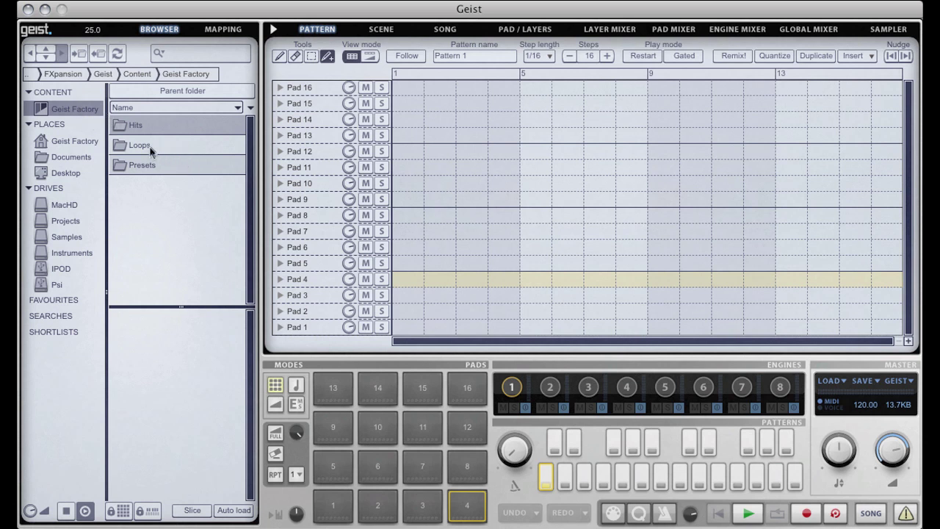
# - Load Kit 01 from Presets > Artist Presets > Dean Coleman onto the pads
pyautogui.click(155, 166)
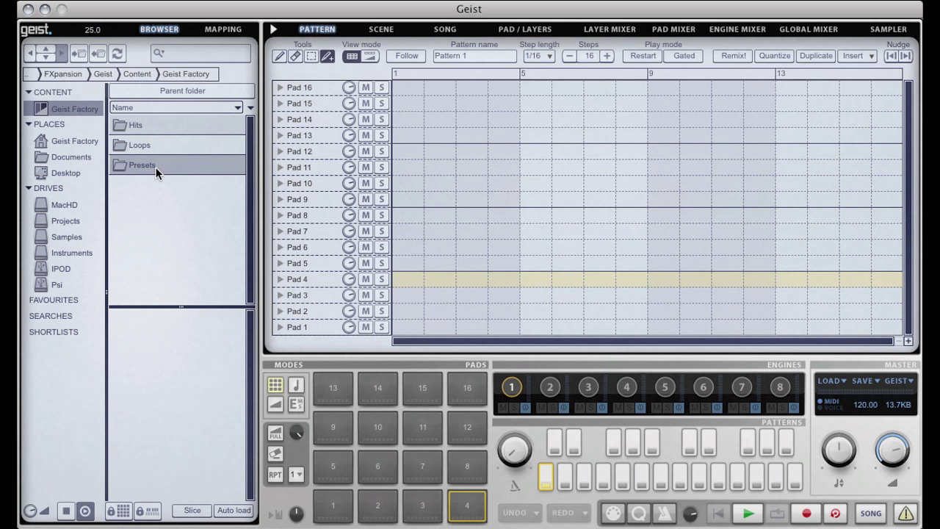
pyautogui.doubleClick(143, 169)
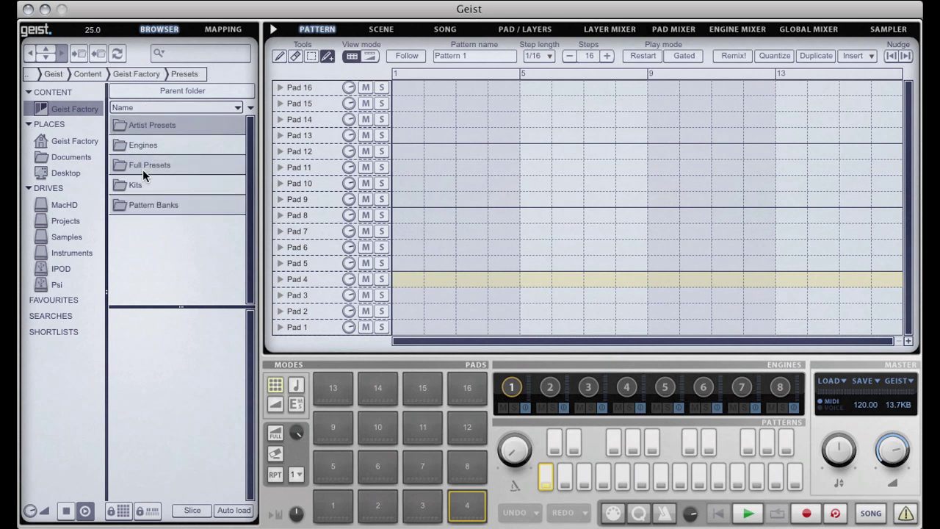
pyautogui.doubleClick(151, 125)
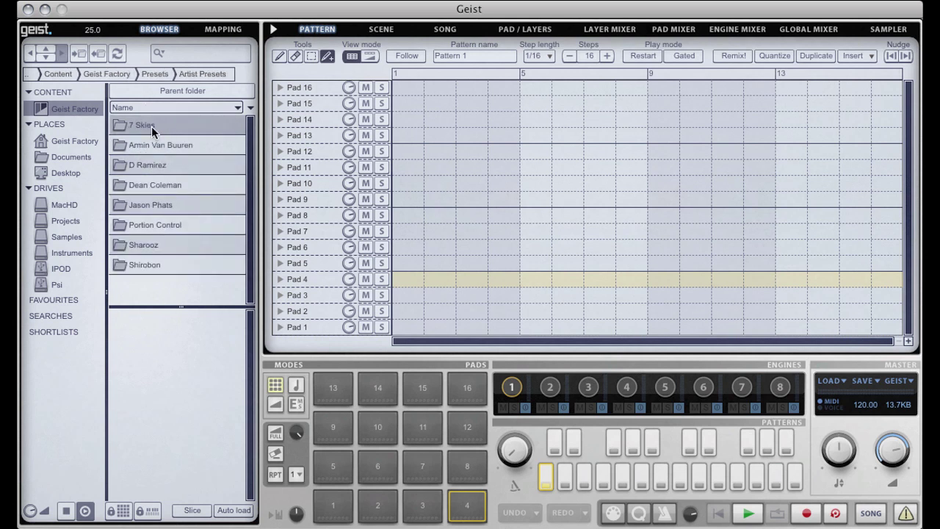
pyautogui.doubleClick(147, 189)
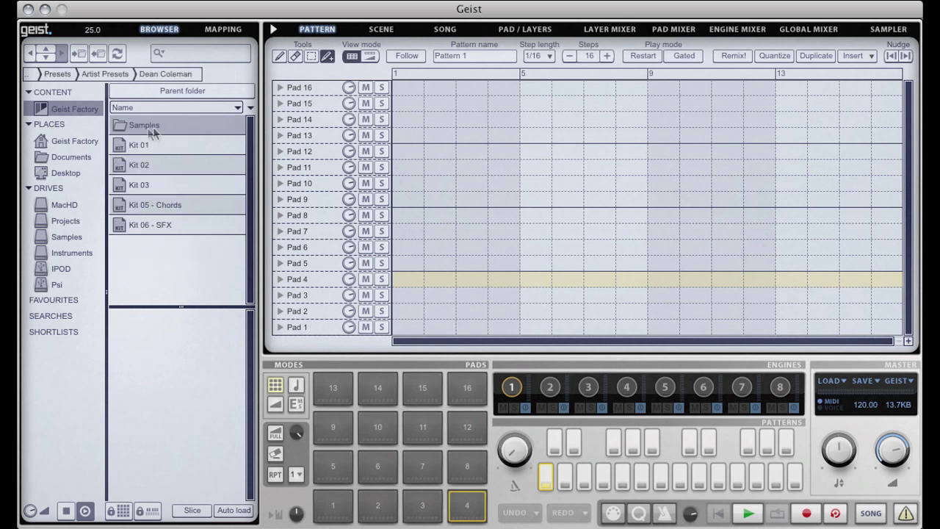
pyautogui.click(137, 146)
pyautogui.moveTo(355, 507); pyautogui.dragTo(346, 505)
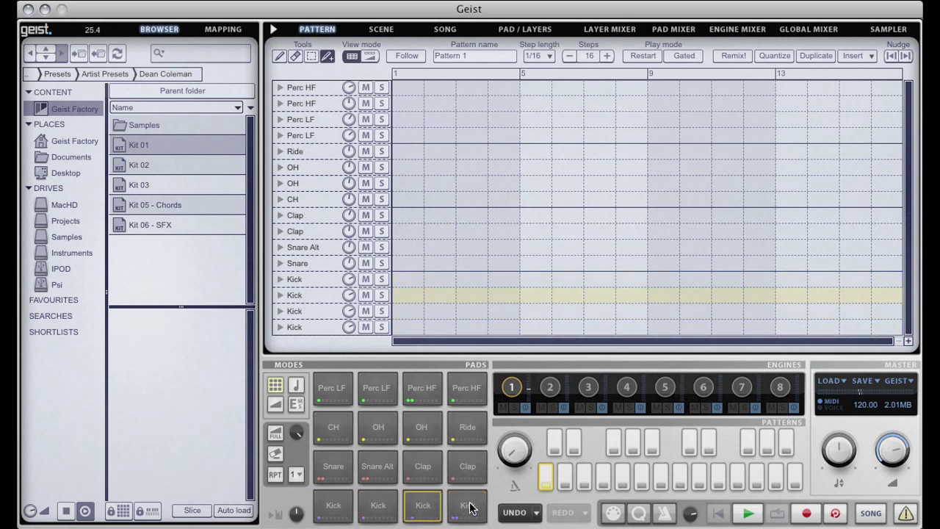
# - Select the Snare, Snare Alt and two Clap pads, then return the browser to Geist Factory
pyautogui.click(342, 473)
pyautogui.click(376, 470)
pyautogui.click(422, 465)
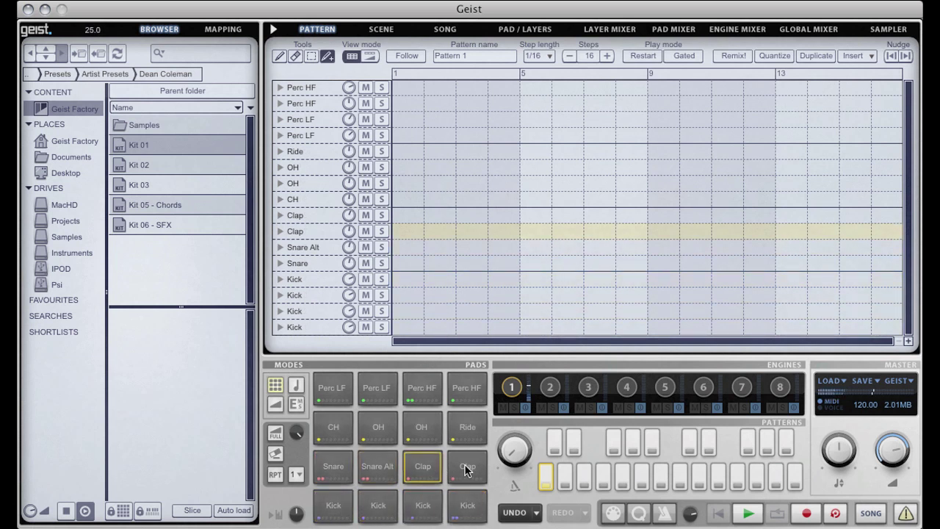
pyautogui.click(467, 465)
pyautogui.click(94, 141)
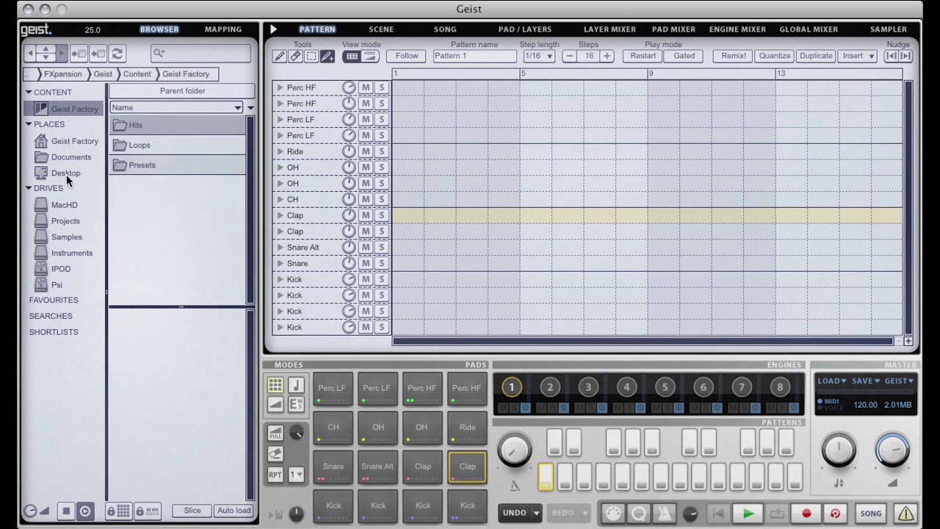
# - Go to Geist Factory, then open and confirm the GEIST Preferences
pyautogui.click(74, 140)
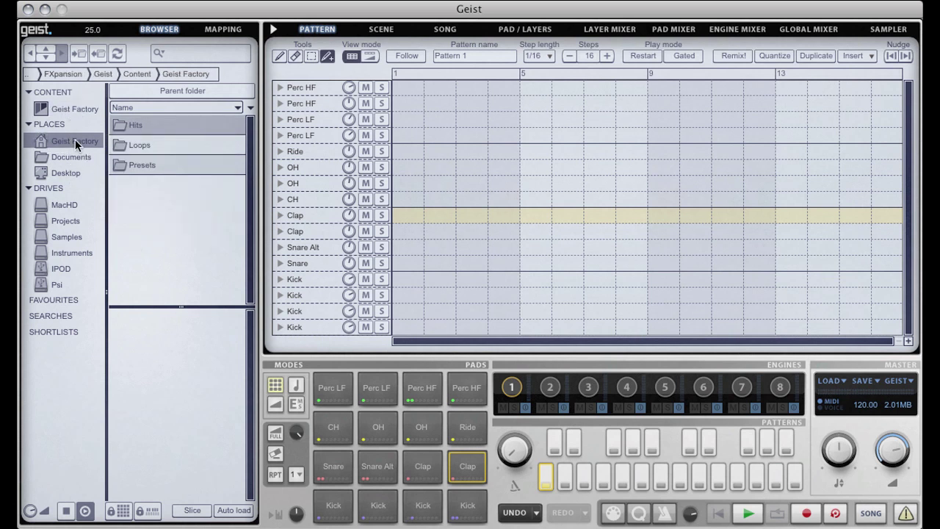
pyautogui.click(907, 382)
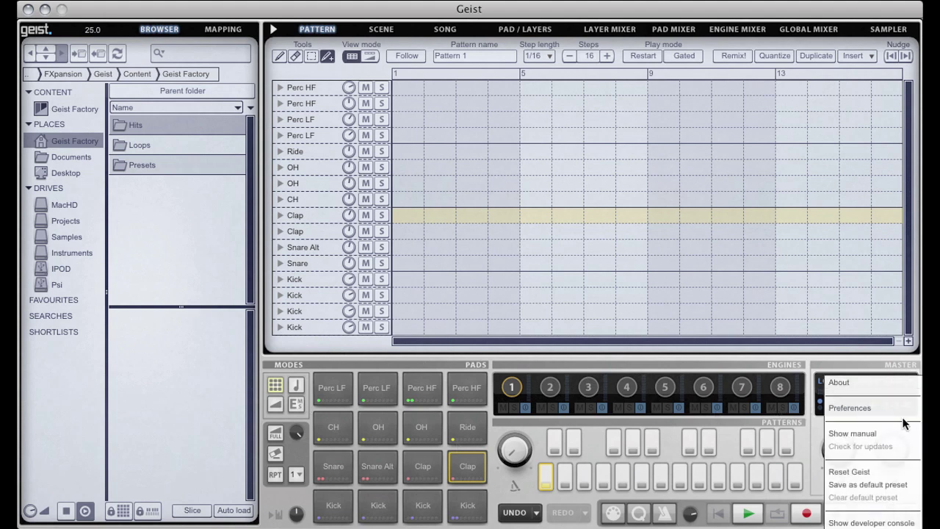
pyautogui.click(902, 408)
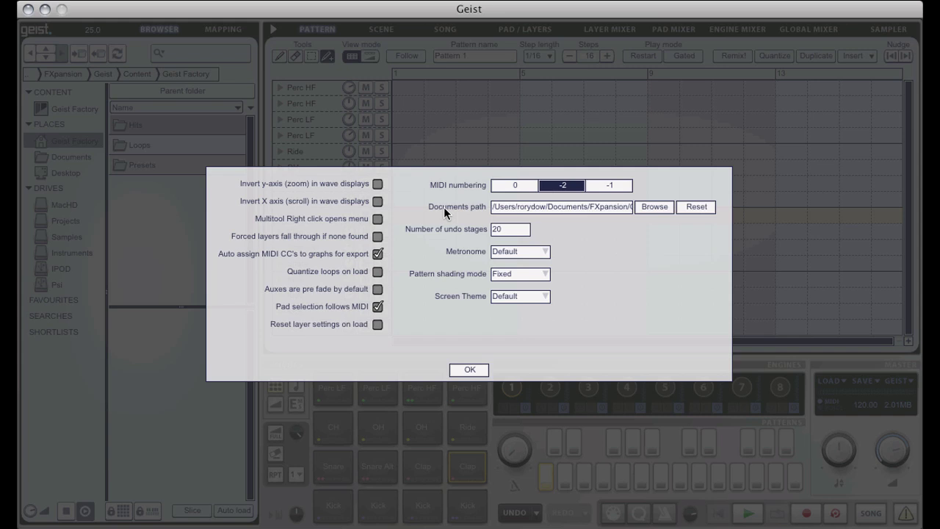
pyautogui.click(474, 370)
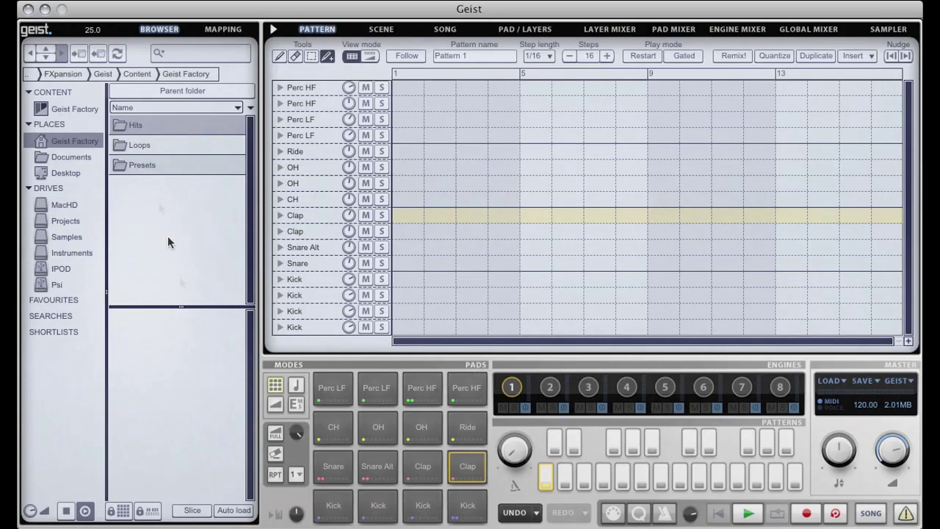
# - Browse the Documents and Desktop places, then return to Geist Factory content
pyautogui.click(81, 157)
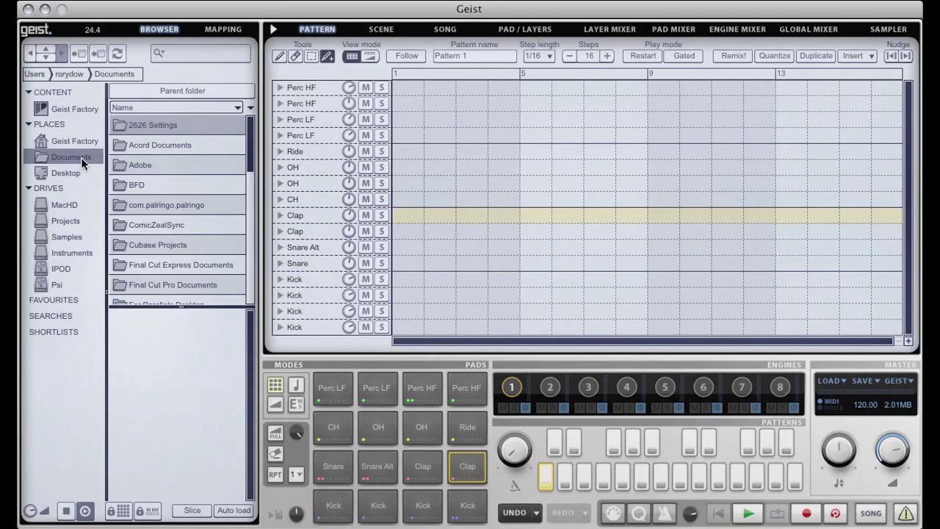
pyautogui.click(71, 176)
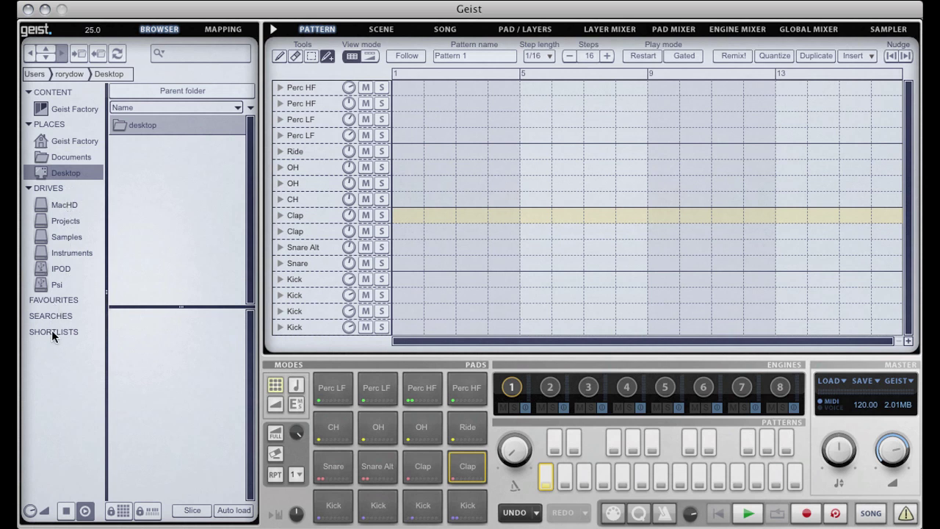
pyautogui.click(76, 109)
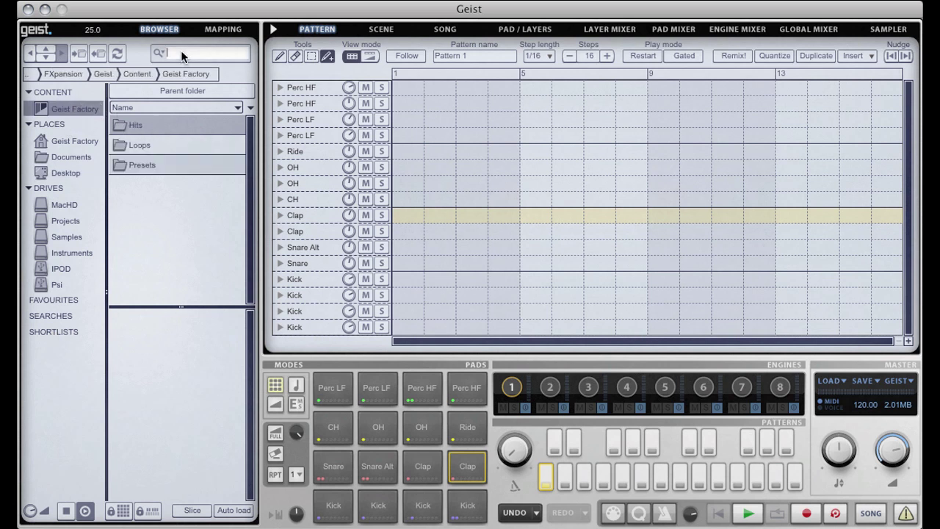
# - Open the Hits folder and search the library for 808
pyautogui.doubleClick(138, 125)
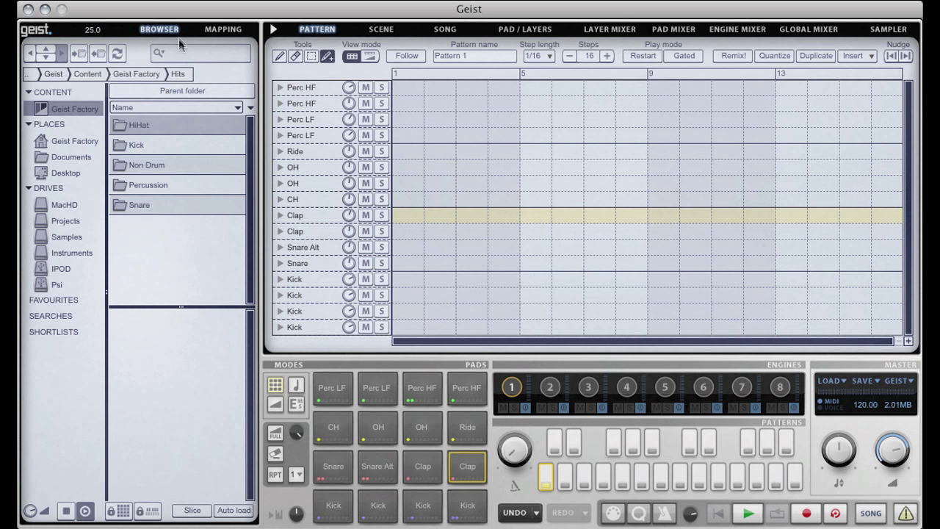
pyautogui.click(202, 55)
pyautogui.write('808')
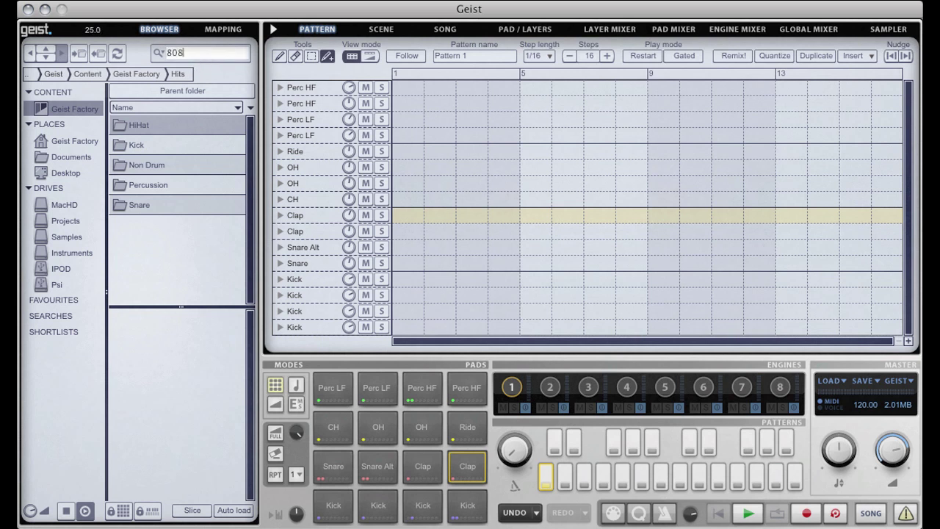
pyautogui.click(162, 52)
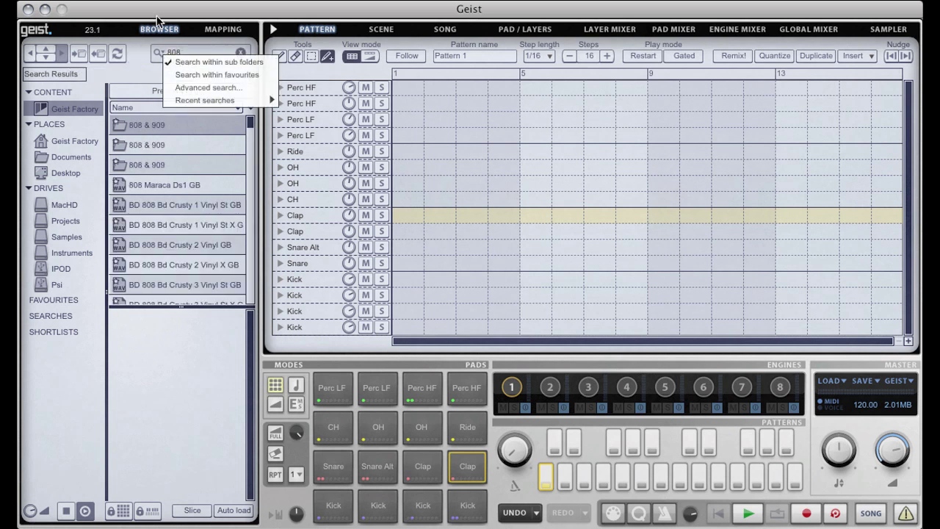
pyautogui.click(161, 22)
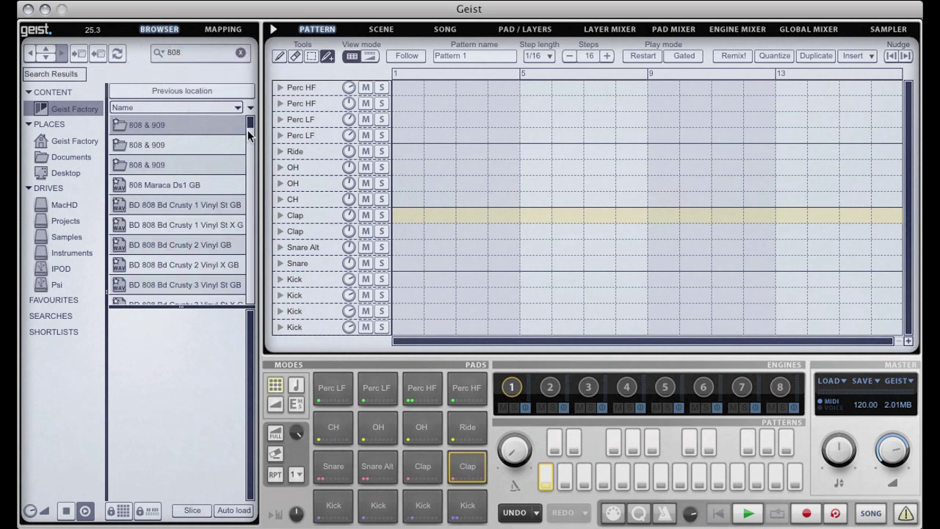
# - Audition the 808 snare results Dirt 2, Dirt 4, Dirt 6, Dirt 7 and Ds1
pyautogui.moveTo(249, 126); pyautogui.dragTo(253, 266)
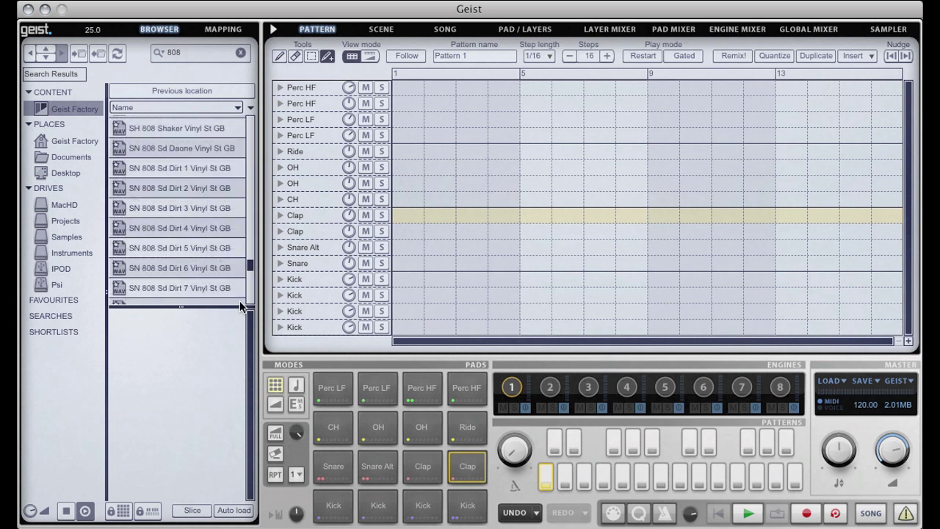
pyautogui.click(153, 188)
pyautogui.click(167, 228)
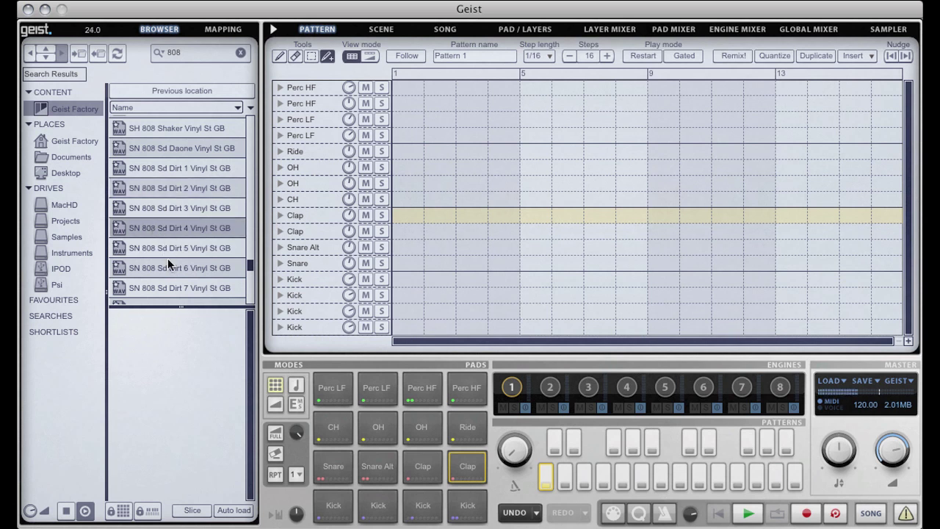
pyautogui.click(166, 268)
pyautogui.click(166, 289)
pyautogui.scroll(-1, 166, 289)
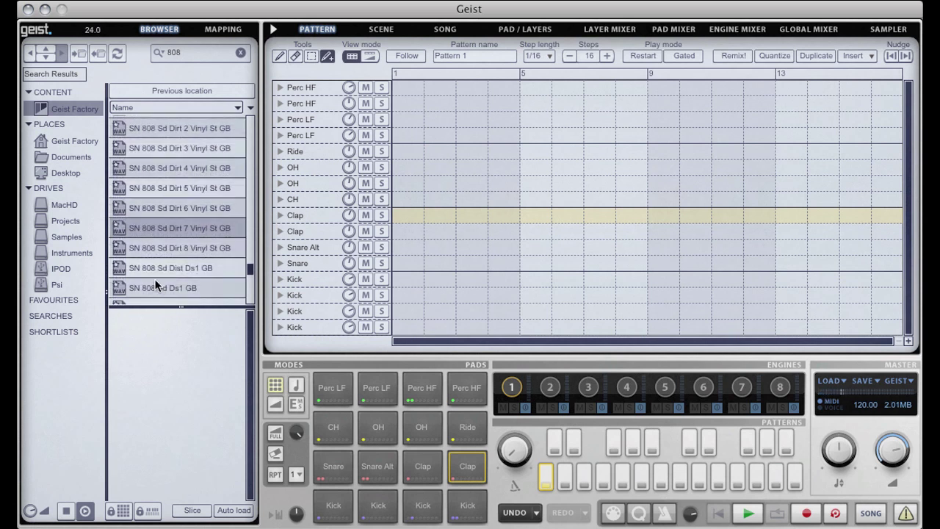
pyautogui.click(154, 280)
pyautogui.scroll(-1, 154, 281)
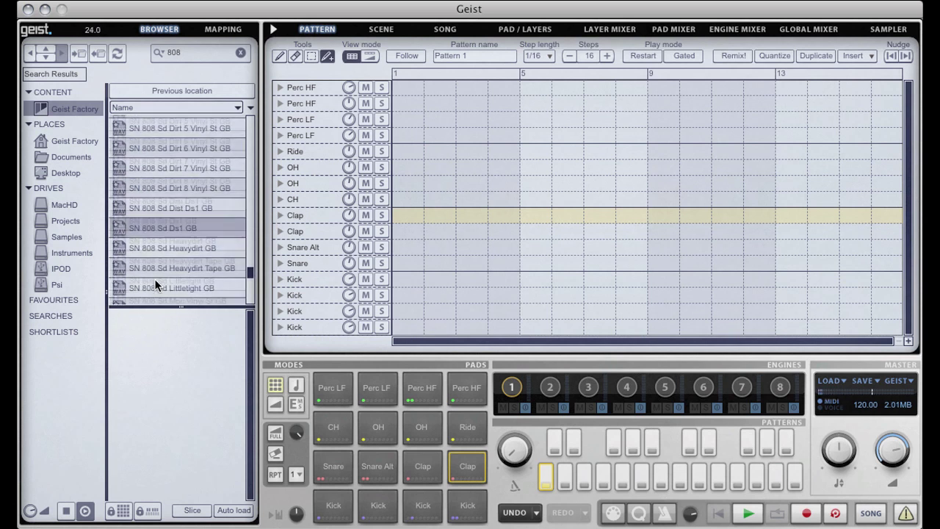
# - Save the 808 search results as a saved search and reopen it
pyautogui.rightClick(147, 209)
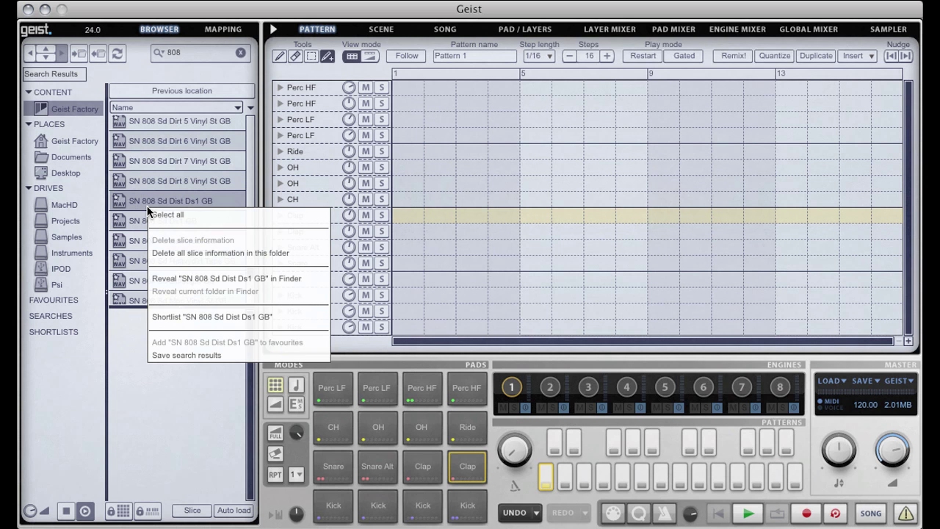
pyautogui.click(211, 357)
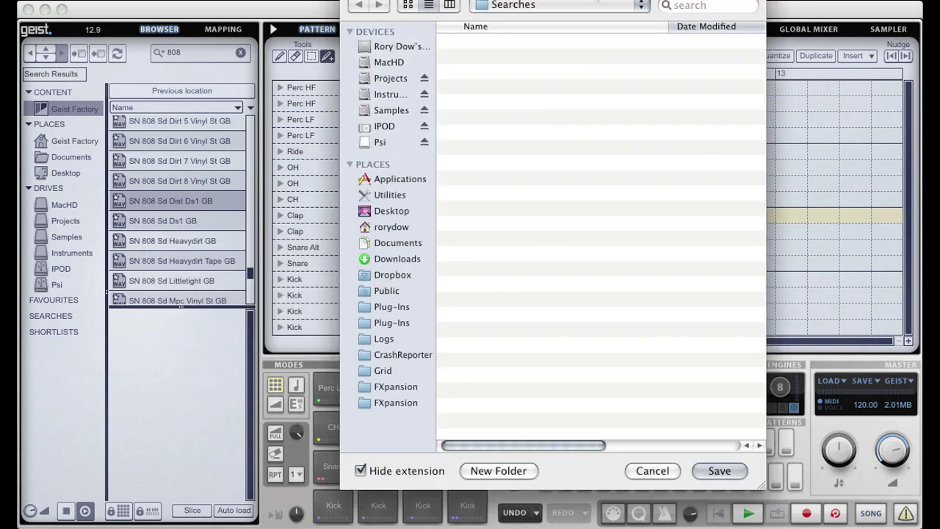
pyautogui.click(719, 475)
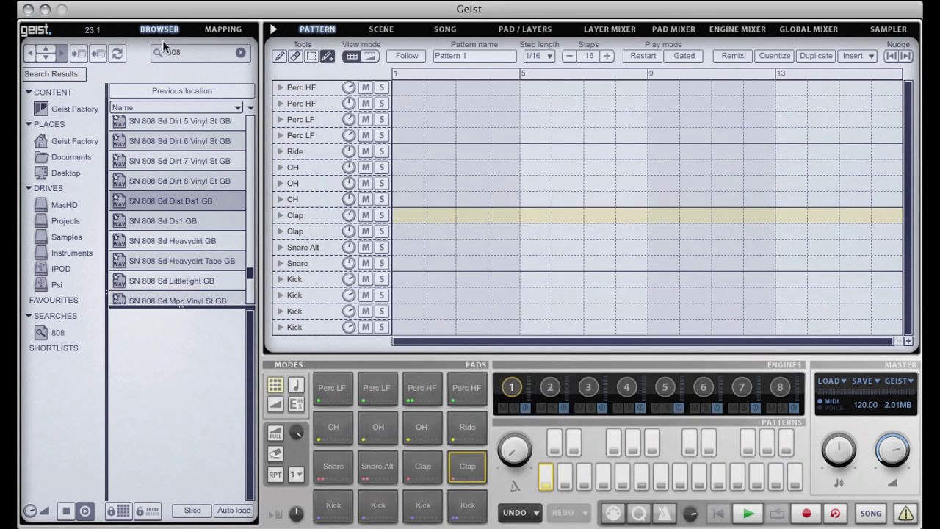
pyautogui.click(59, 336)
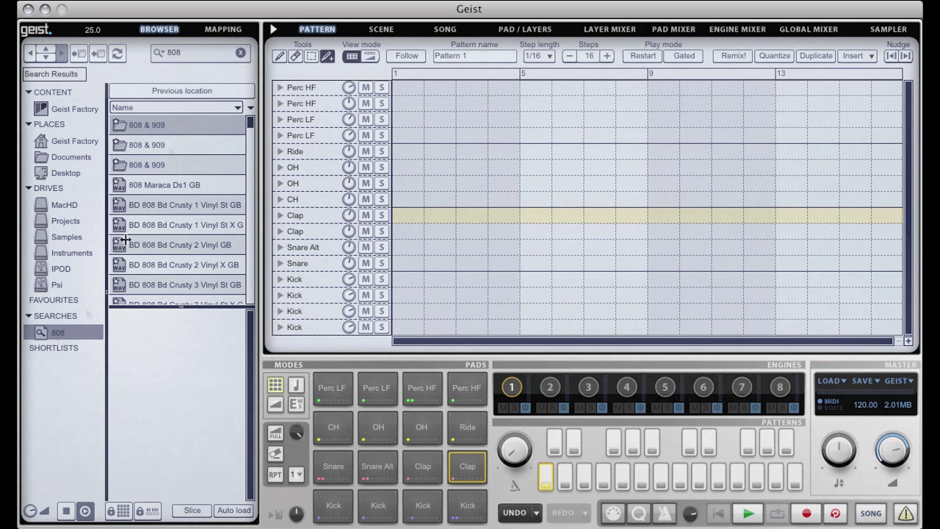
# - Replace the search term with 909 and run the search
pyautogui.click(184, 52)
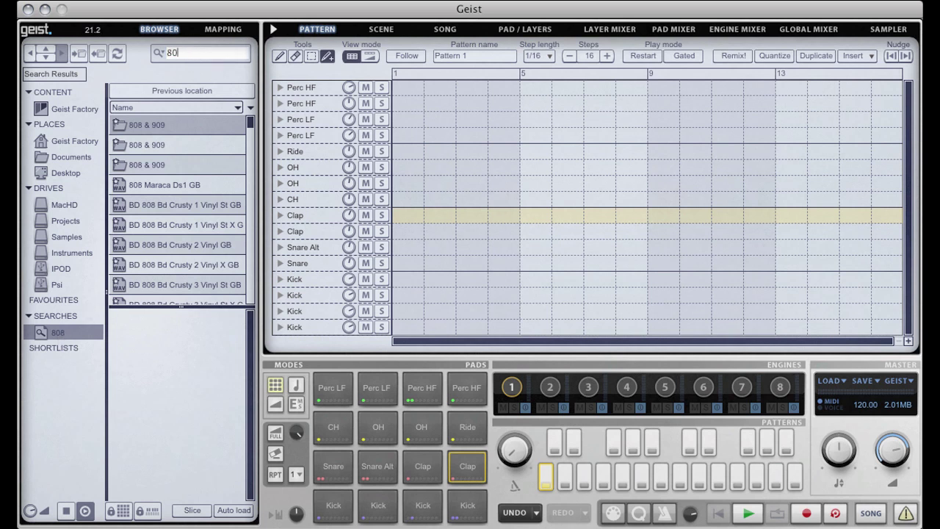
pyautogui.press('BackSpace')
pyautogui.press('BackSpace')
pyautogui.press('BackSpace')
pyautogui.write('909')
pyautogui.press('Return')
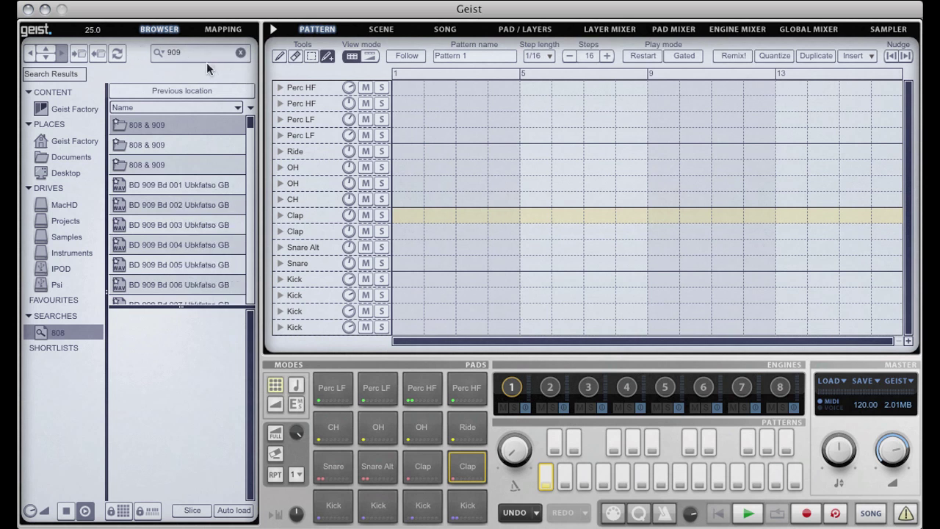
# - Save the 909 results as a second saved search and switch between 808 and 909
pyautogui.rightClick(166, 235)
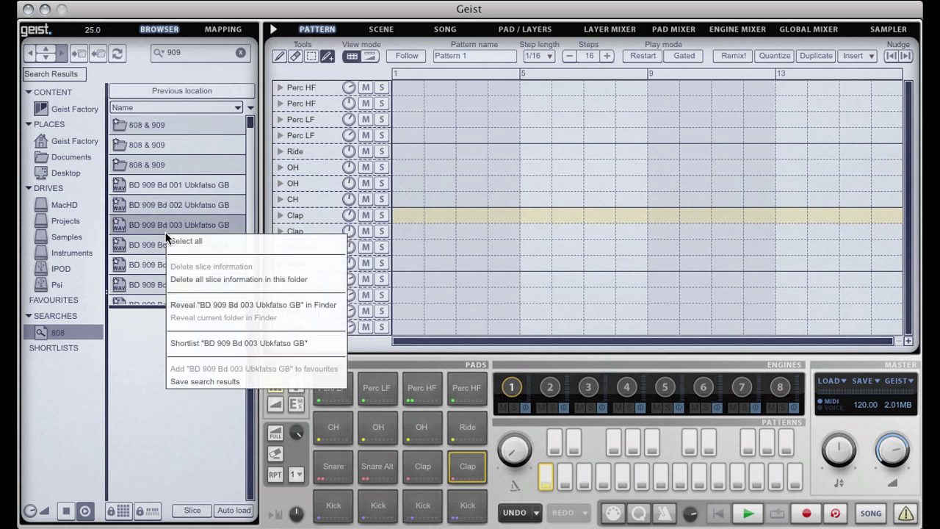
pyautogui.click(242, 377)
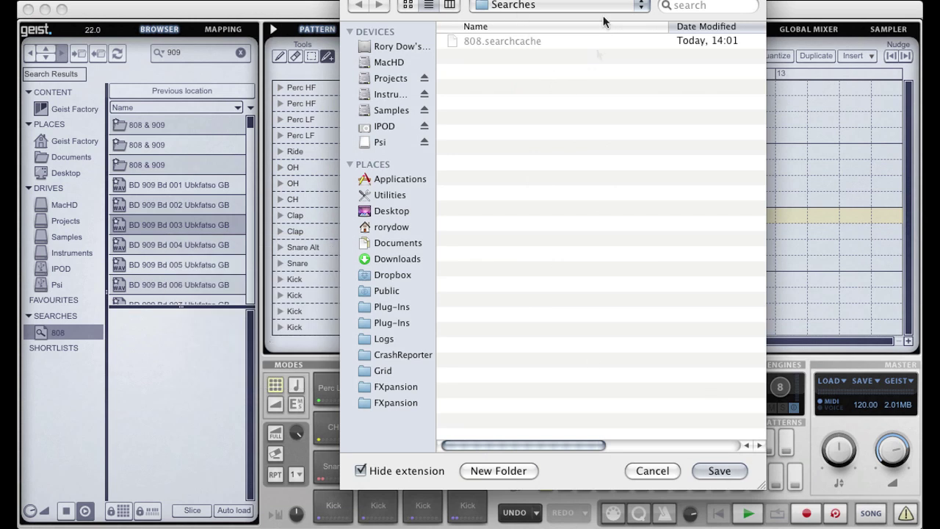
pyautogui.click(720, 470)
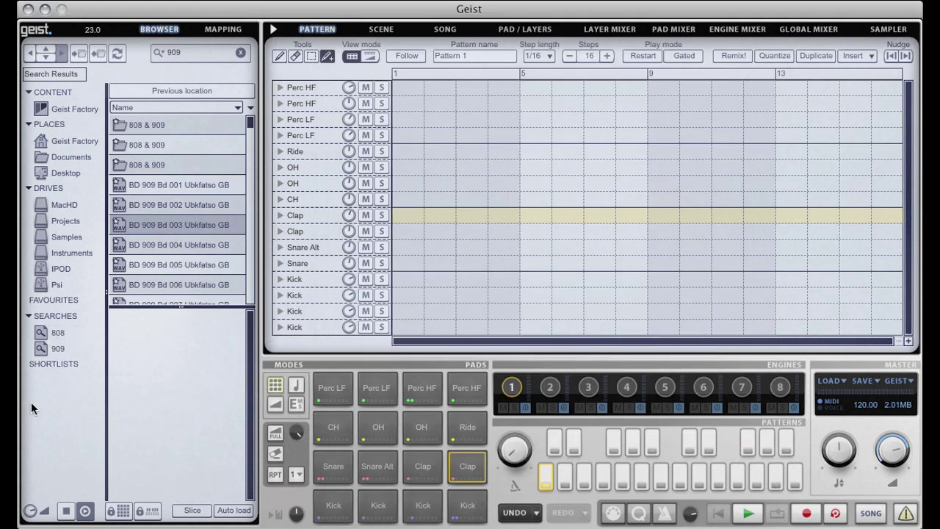
pyautogui.click(57, 348)
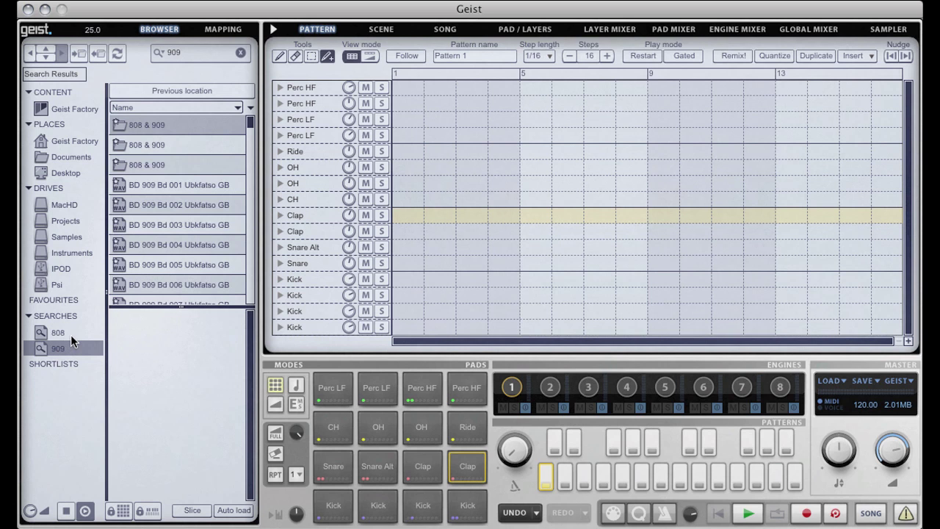
pyautogui.click(59, 334)
pyautogui.click(61, 347)
# - Add the kicks BD 909 Bd 008 and BD 909 Bd 016 to the shortlist
pyautogui.scroll(-3, 192, 219)
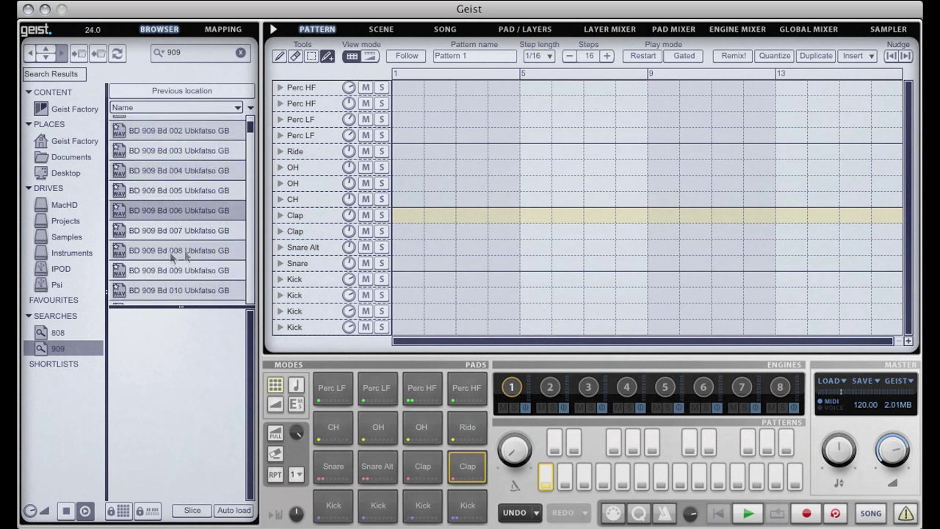
pyautogui.scroll(-1, 186, 257)
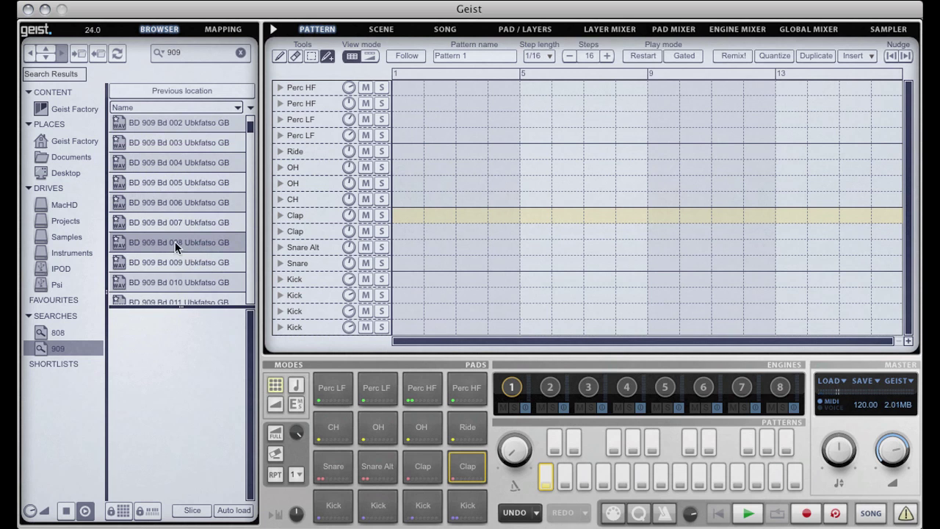
pyautogui.moveTo(175, 242); pyautogui.dragTo(196, 412)
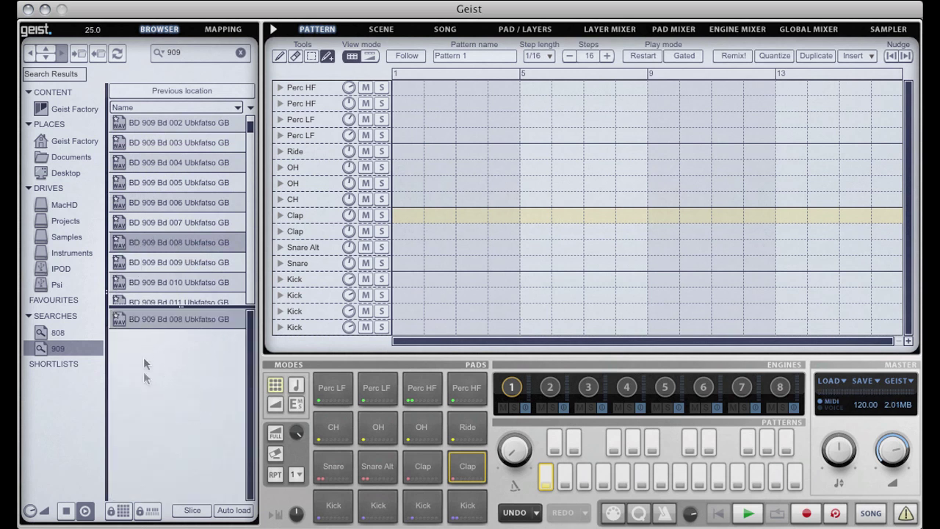
pyautogui.scroll(-3, 177, 260)
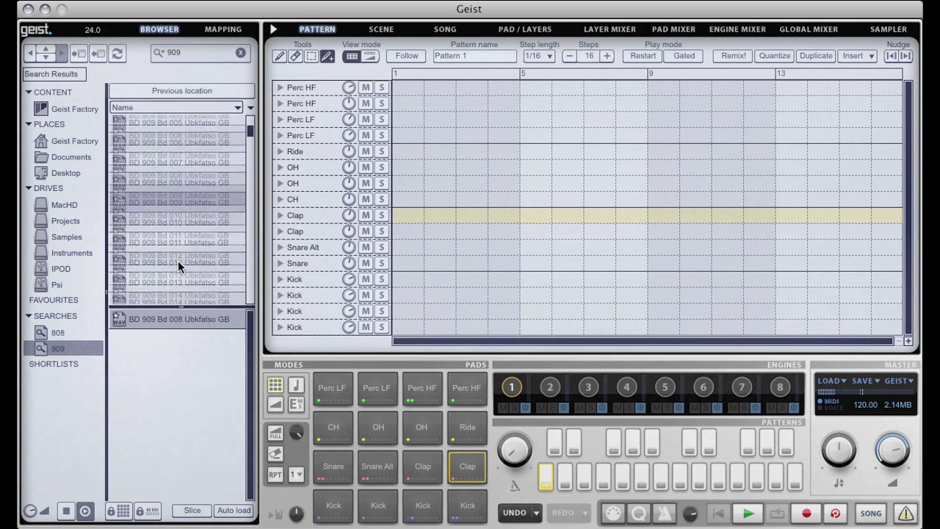
pyautogui.scroll(-4, 177, 259)
pyautogui.moveTo(164, 268); pyautogui.dragTo(171, 381)
pyautogui.scroll(8, 254, 130)
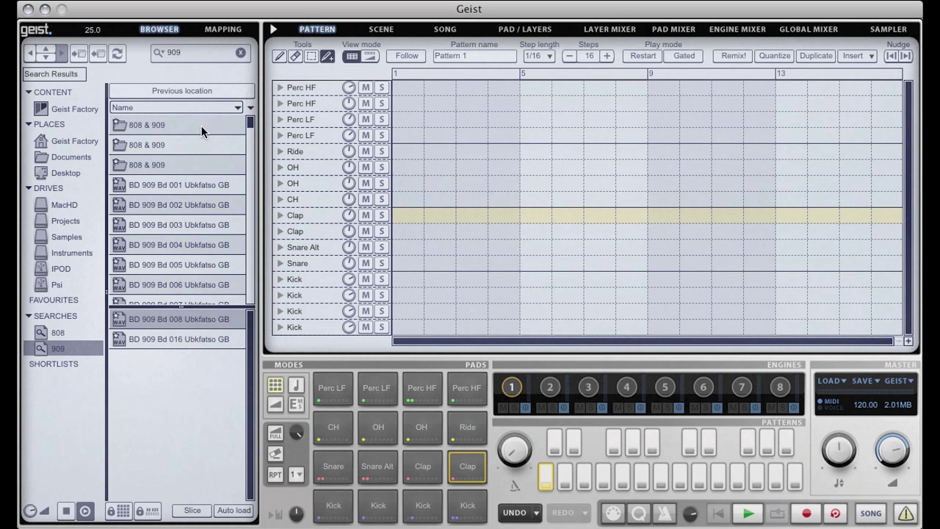
# - Shortlist SN Sd Ar8 01 C2S St GB and SN Sd Huggiespecial 02 St GB from Snare > Fat & Heavy
pyautogui.click(177, 89)
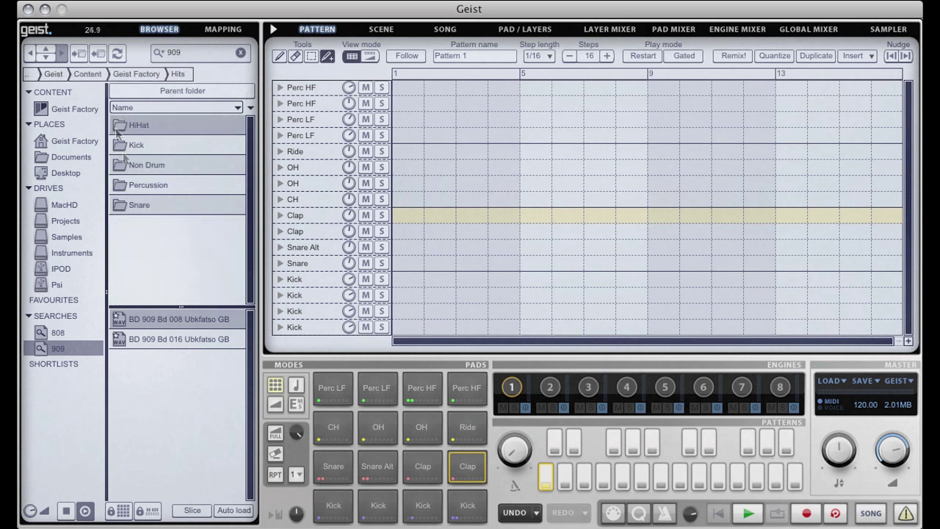
pyautogui.doubleClick(138, 204)
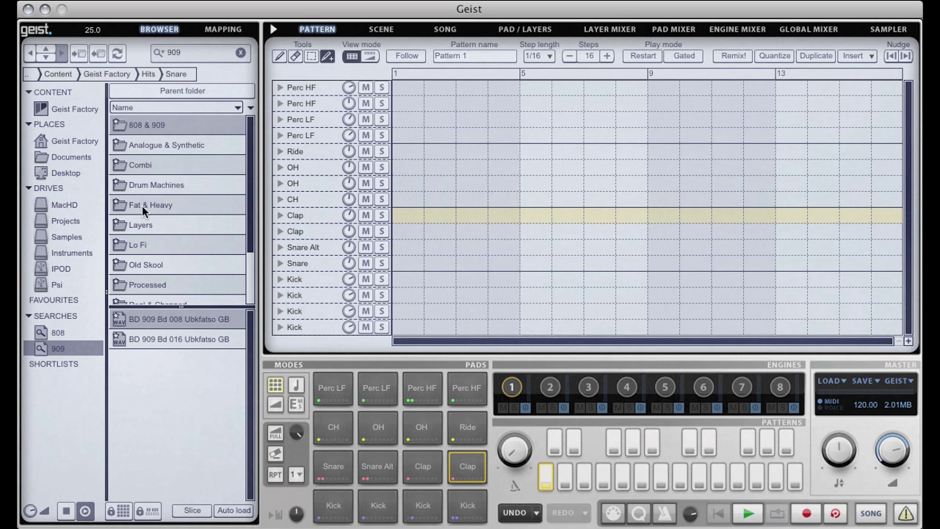
pyautogui.doubleClick(141, 205)
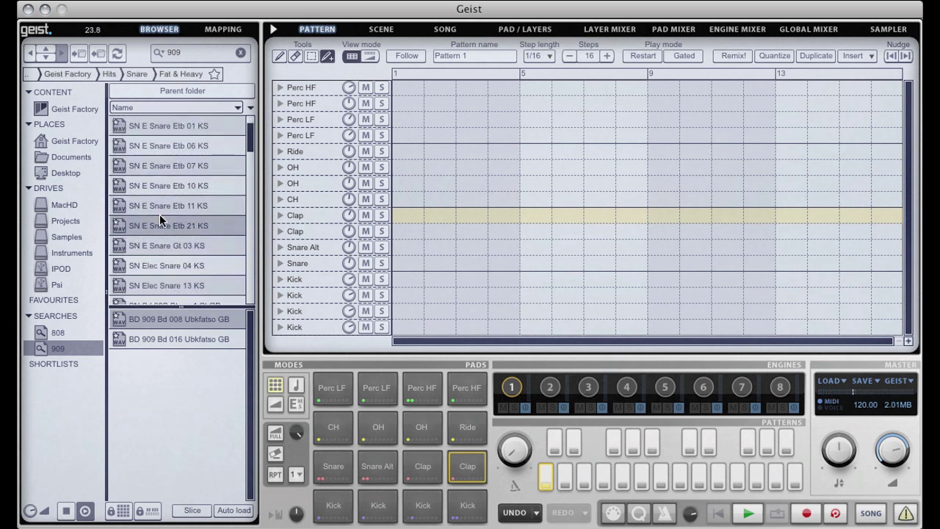
pyautogui.scroll(-3, 166, 278)
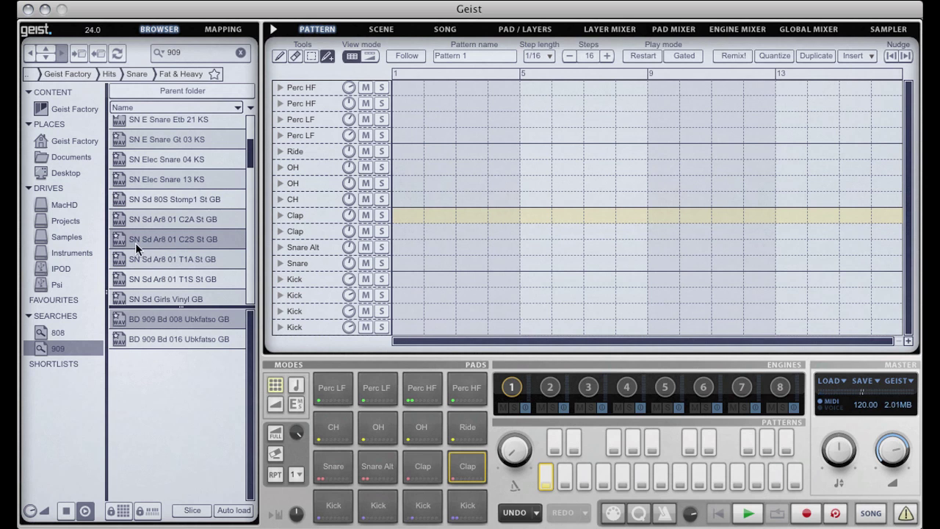
pyautogui.moveTo(135, 242); pyautogui.dragTo(169, 380)
pyautogui.scroll(-2, 176, 269)
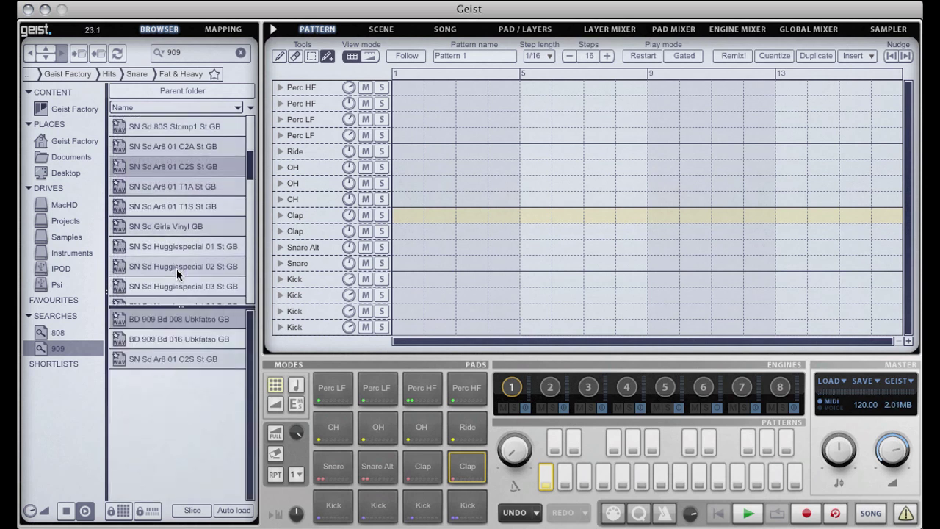
pyautogui.moveTo(176, 268); pyautogui.dragTo(199, 396)
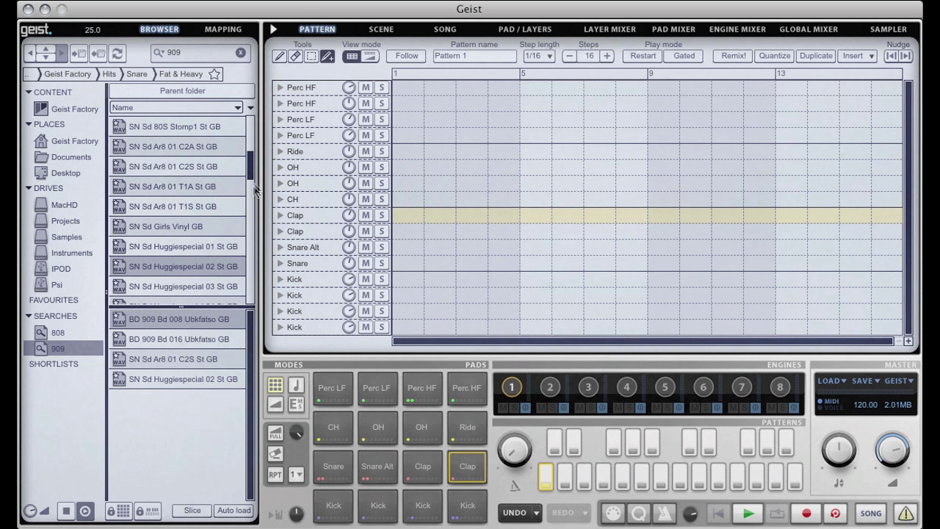
# - Go back up to the Snare folder and open Old Skool
pyautogui.scroll(5, 250, 184)
pyautogui.click(171, 91)
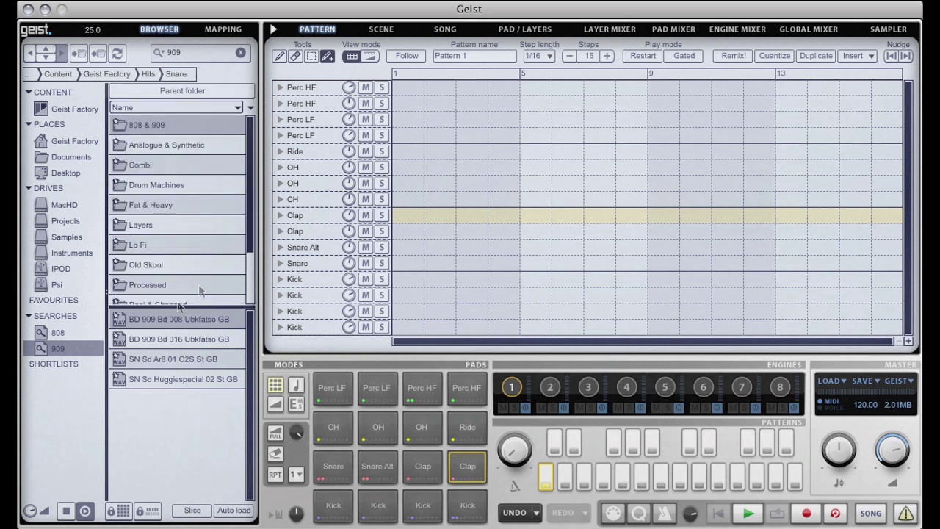
pyautogui.scroll(-2, 195, 279)
pyautogui.doubleClick(185, 243)
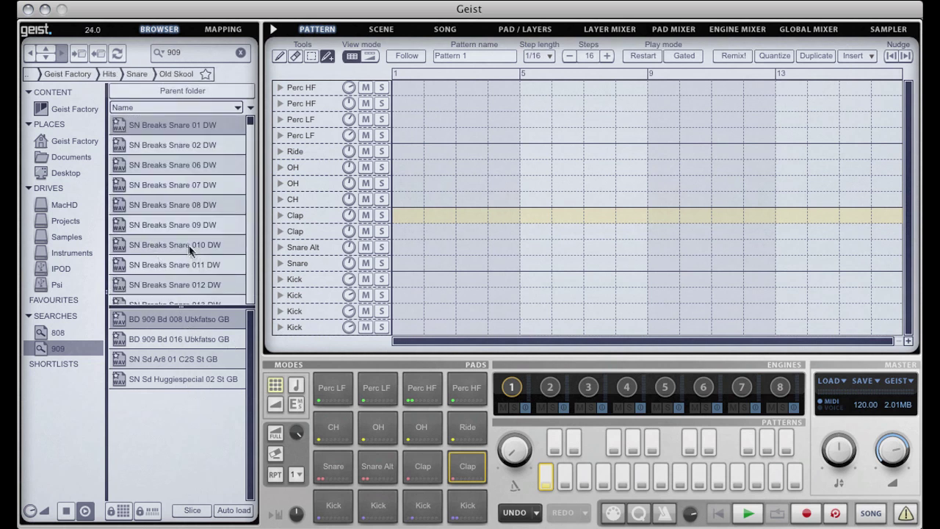
pyautogui.moveTo(165, 165); pyautogui.dragTo(168, 427)
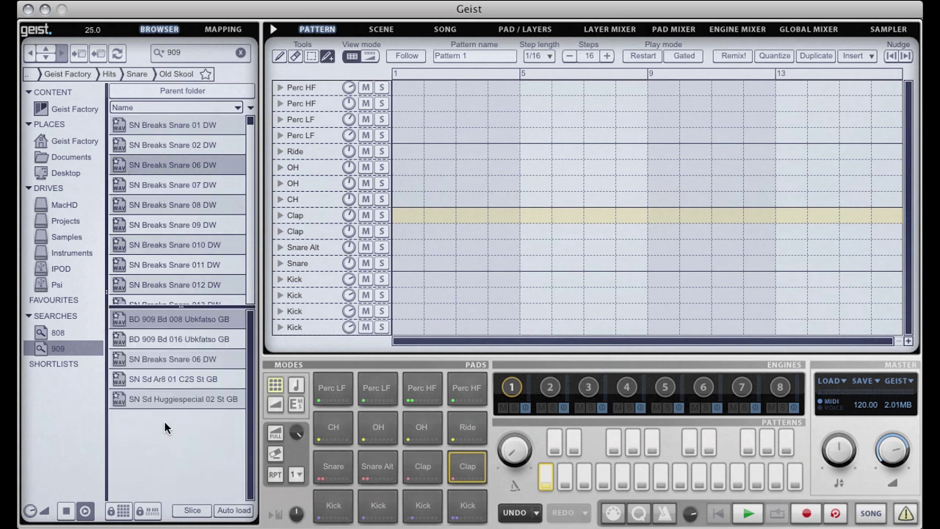
pyautogui.rightClick(164, 422)
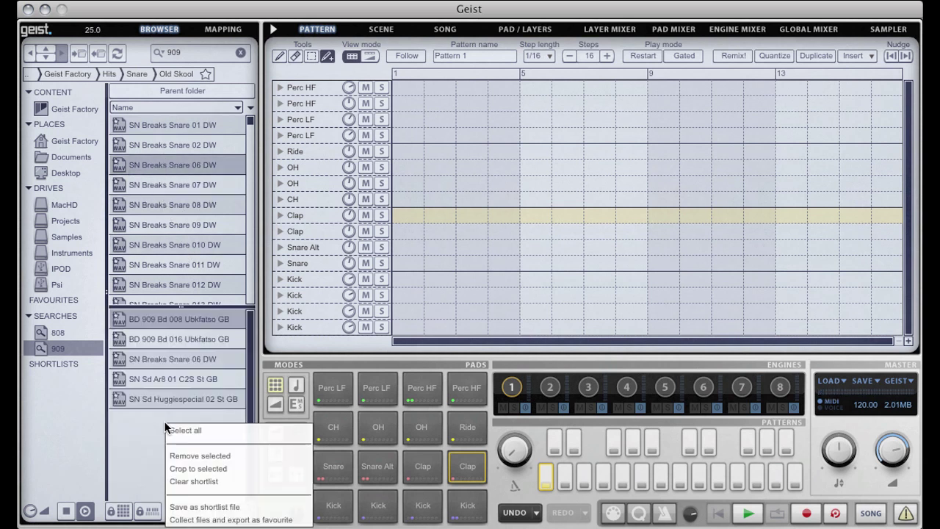
pyautogui.click(236, 506)
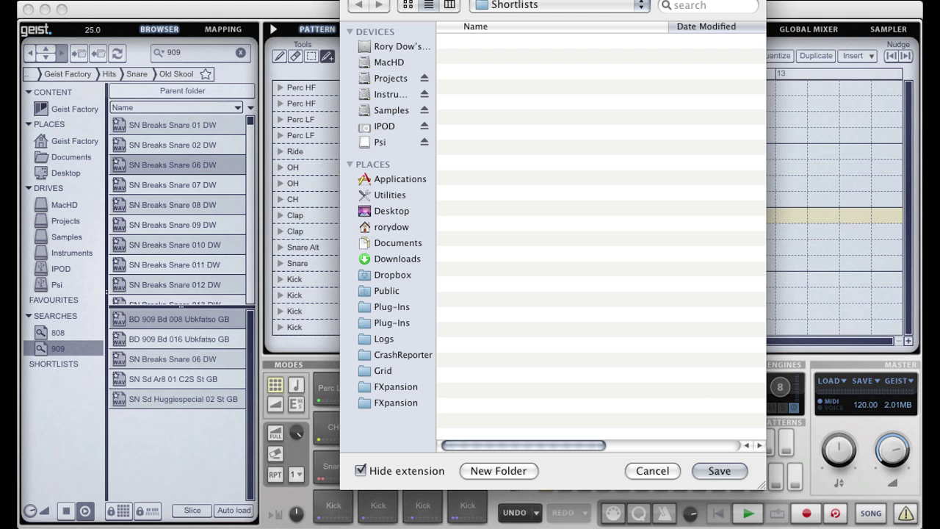
pyautogui.click(720, 471)
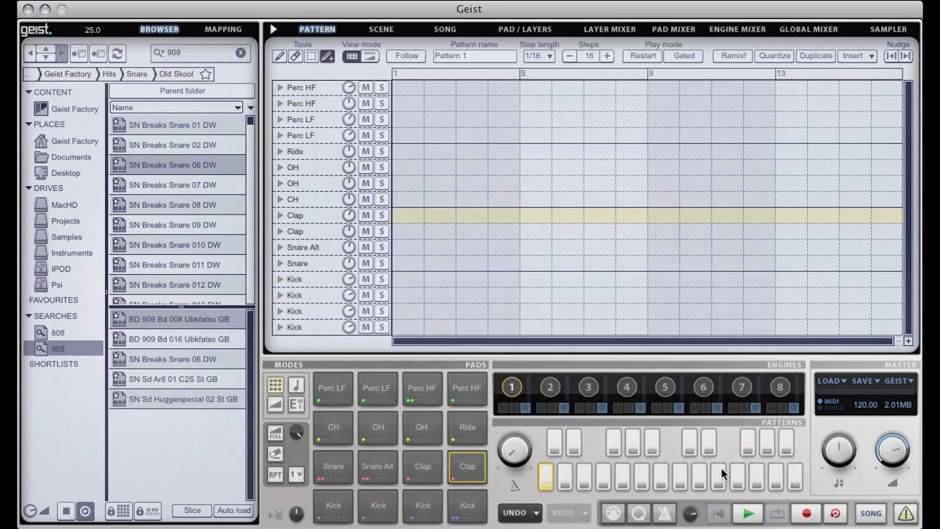
pyautogui.click(68, 380)
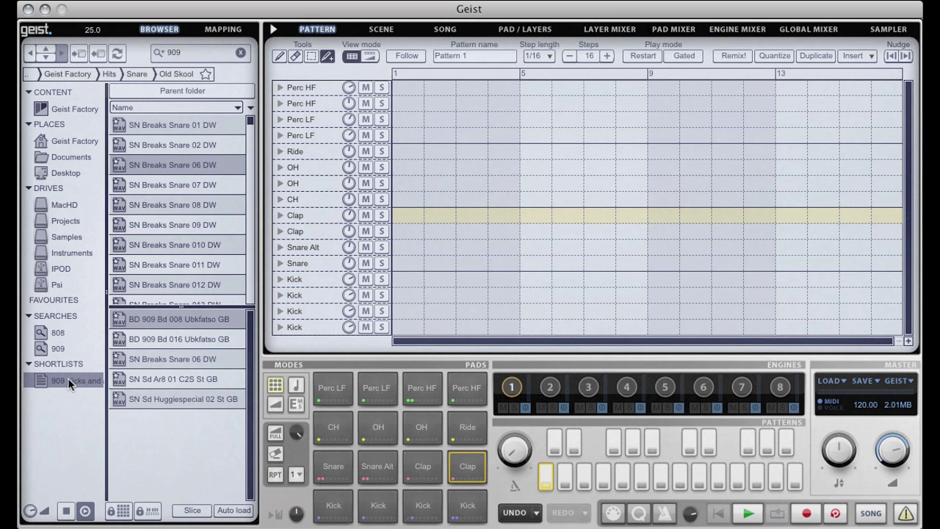
pyautogui.rightClick(162, 416)
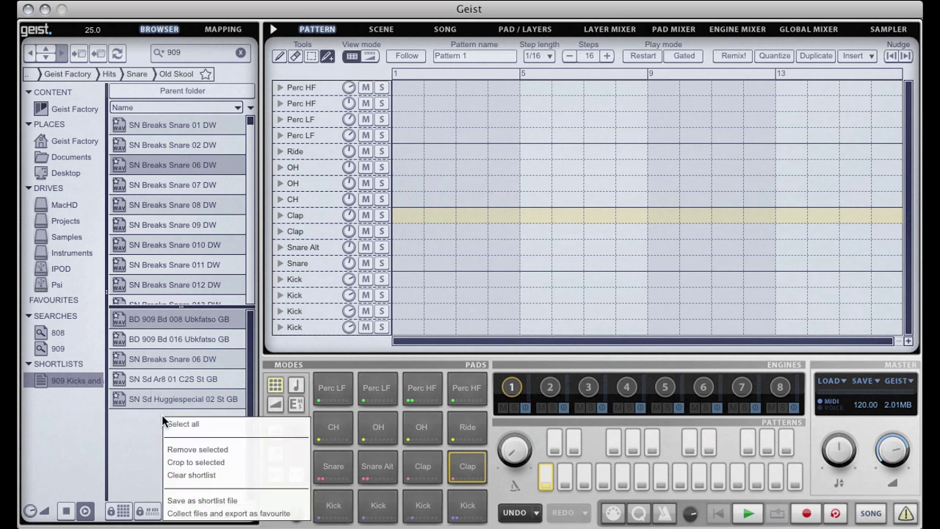
pyautogui.click(221, 474)
pyautogui.scroll(-3, 168, 257)
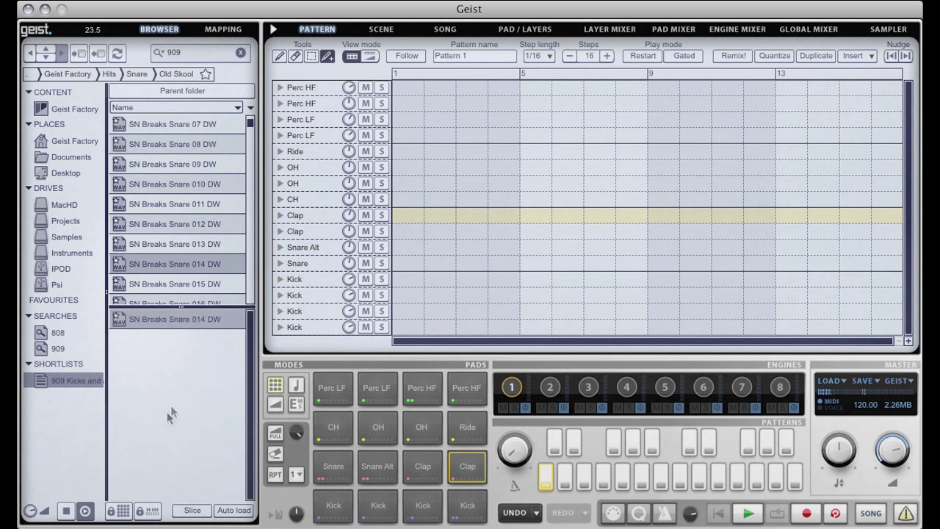
pyautogui.scroll(-3, 176, 206)
pyautogui.moveTo(176, 221); pyautogui.dragTo(206, 396)
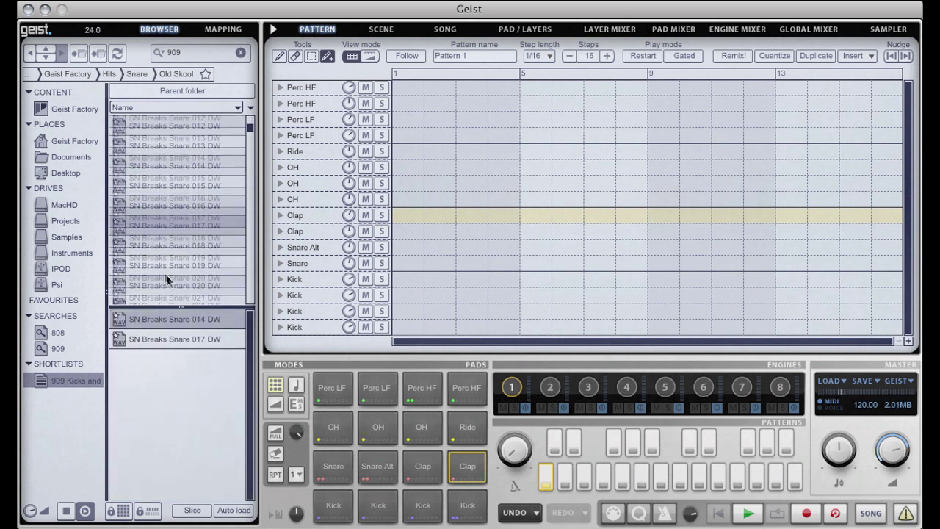
pyautogui.moveTo(167, 279); pyautogui.dragTo(151, 413)
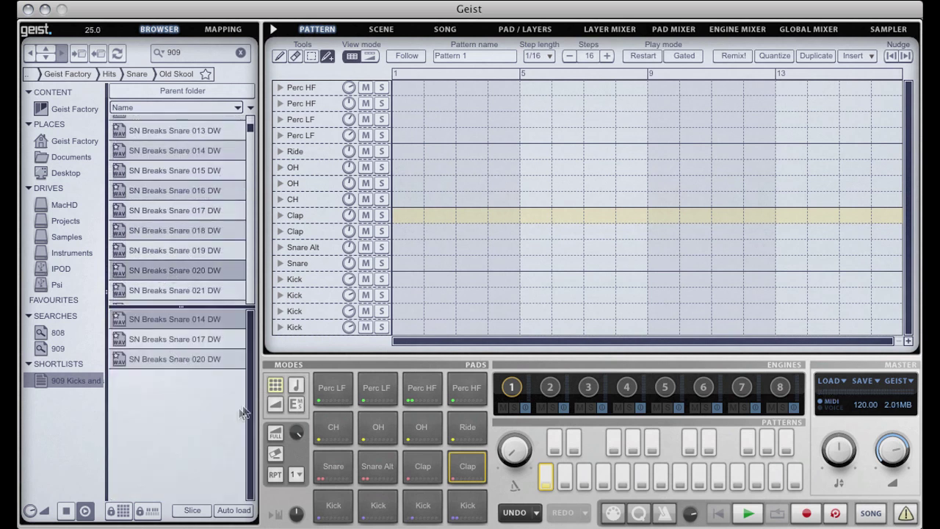
pyautogui.rightClick(166, 418)
pyautogui.click(199, 504)
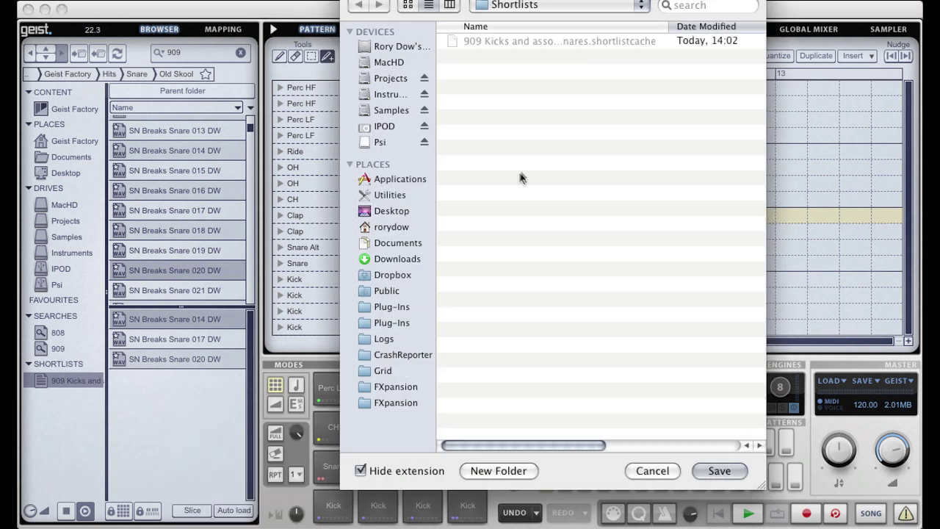
pyautogui.press('Return')
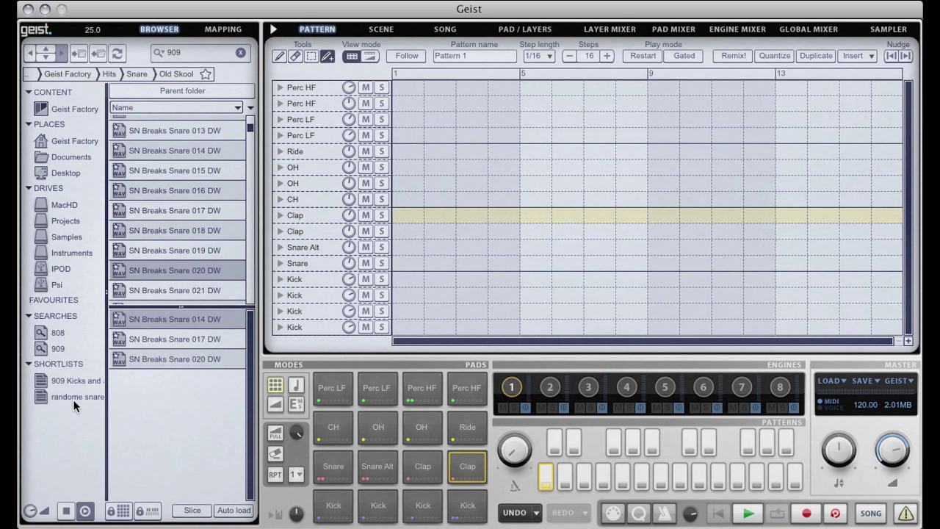
# - Open the randome snare shortlist, then go to Geist Factory and step through items from Loops
pyautogui.click(70, 396)
pyautogui.click(75, 109)
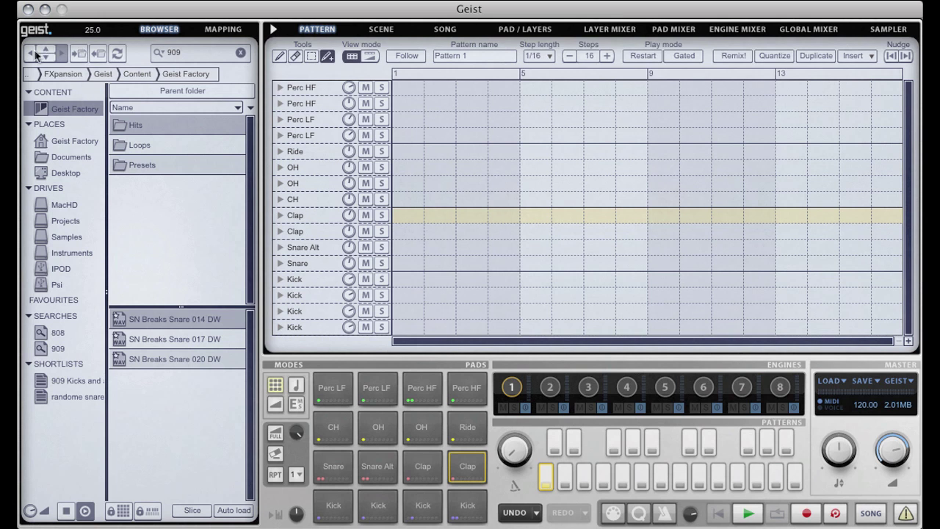
pyautogui.click(139, 147)
pyautogui.click(45, 58)
pyautogui.click(46, 59)
pyautogui.click(45, 59)
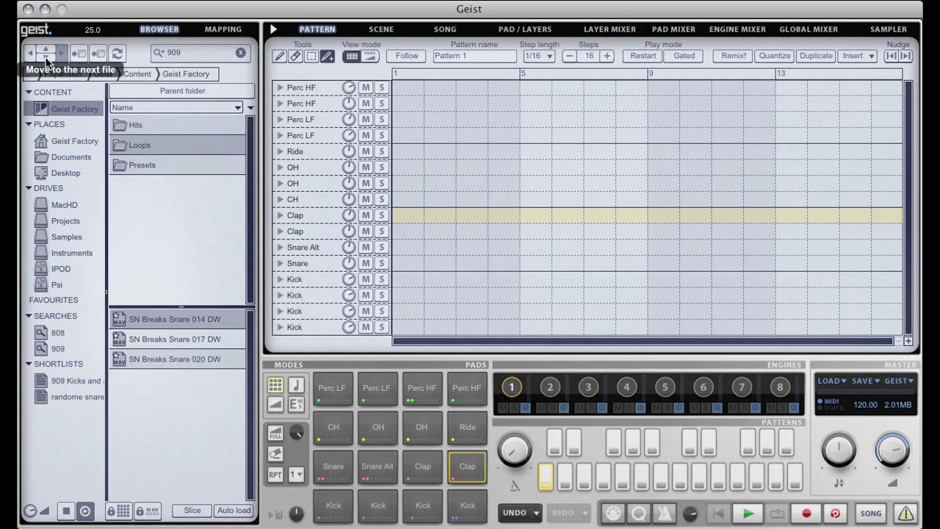
pyautogui.click(46, 59)
pyautogui.click(46, 59)
pyautogui.click(45, 59)
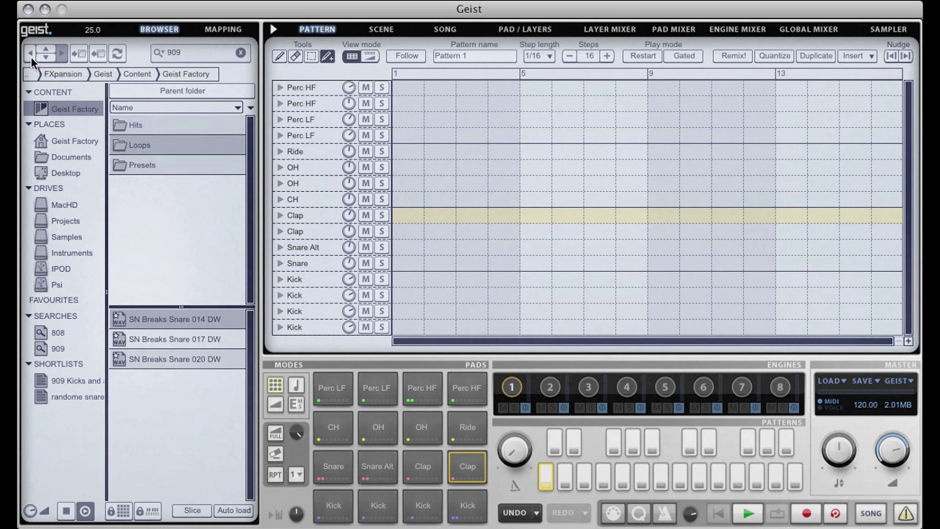
# - Move back and forward through folder history to Geist Factory, then open Hits and return to its parent
pyautogui.click(32, 52)
pyautogui.click(65, 59)
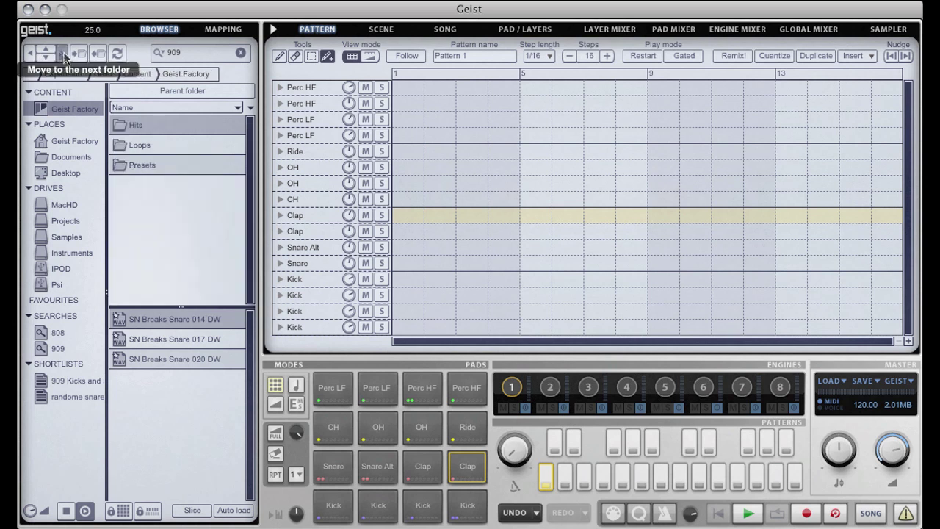
pyautogui.click(30, 59)
pyautogui.click(30, 58)
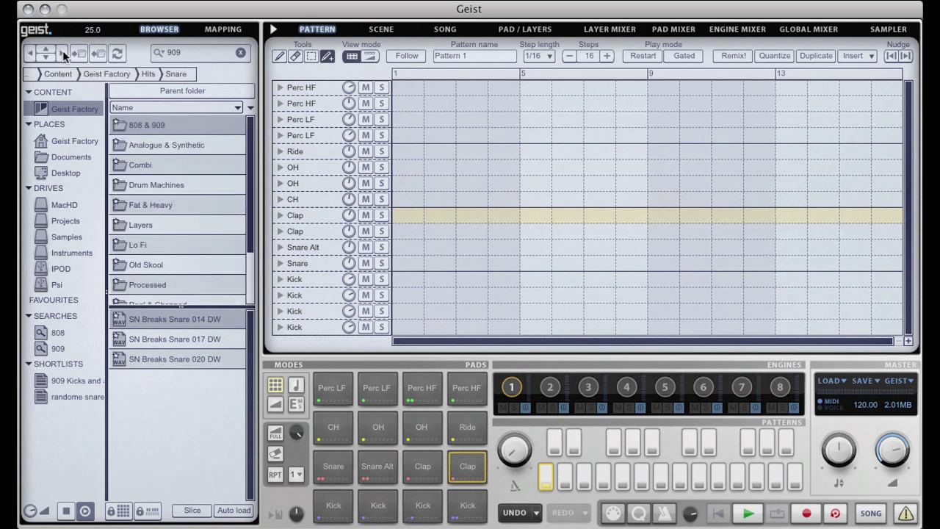
pyautogui.click(62, 52)
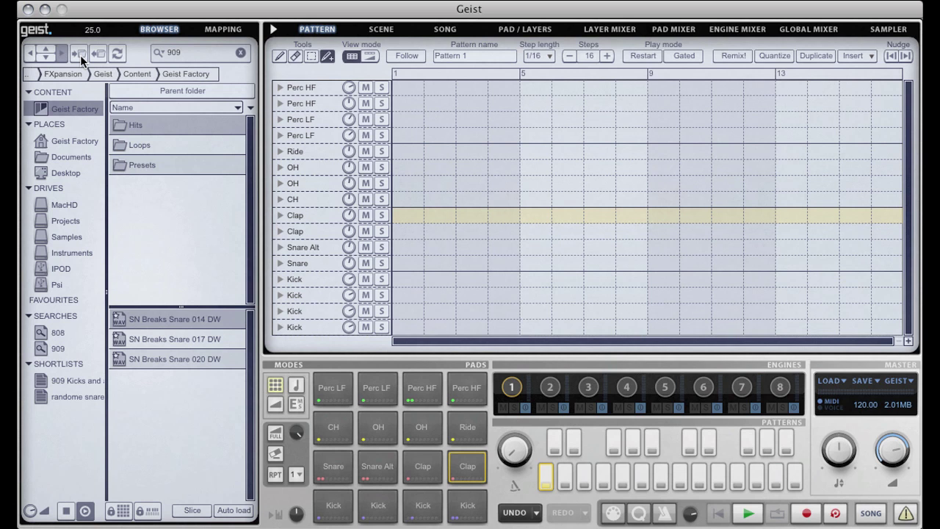
pyautogui.click(80, 56)
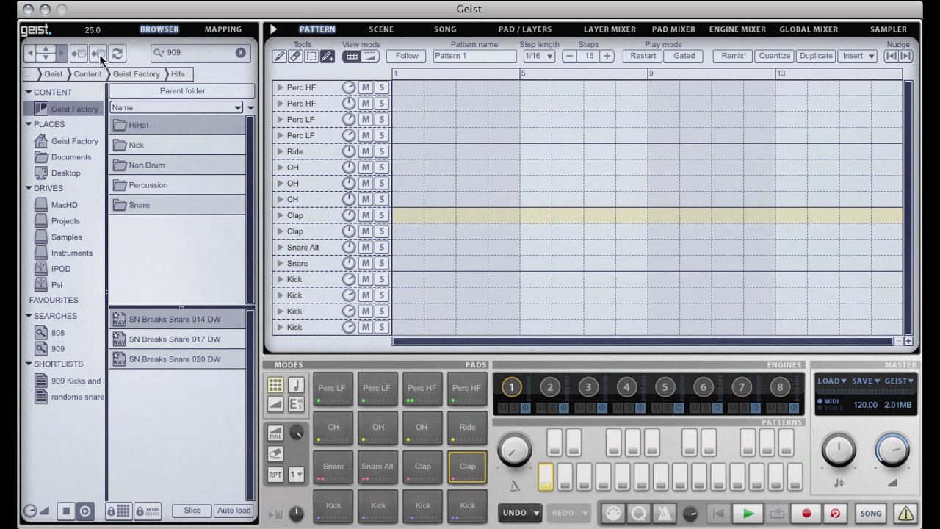
pyautogui.click(99, 54)
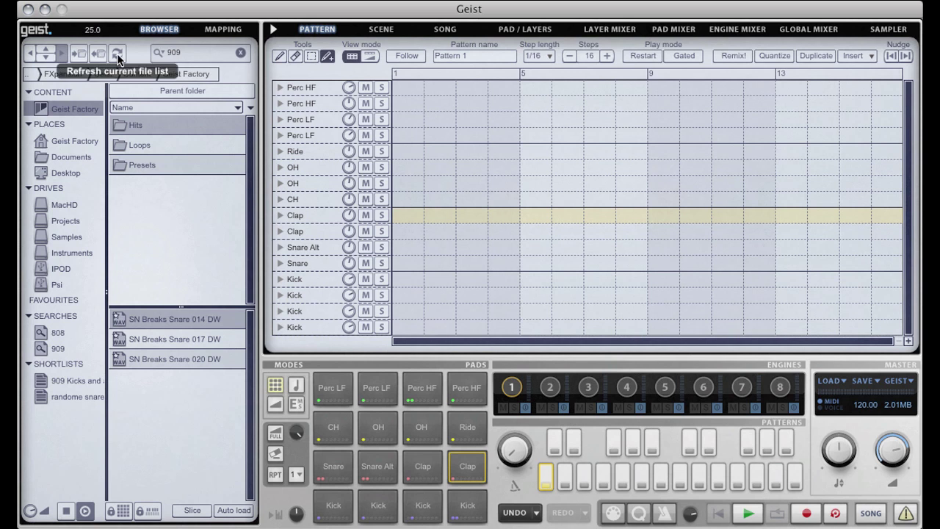
pyautogui.click(161, 53)
pyautogui.click(185, 86)
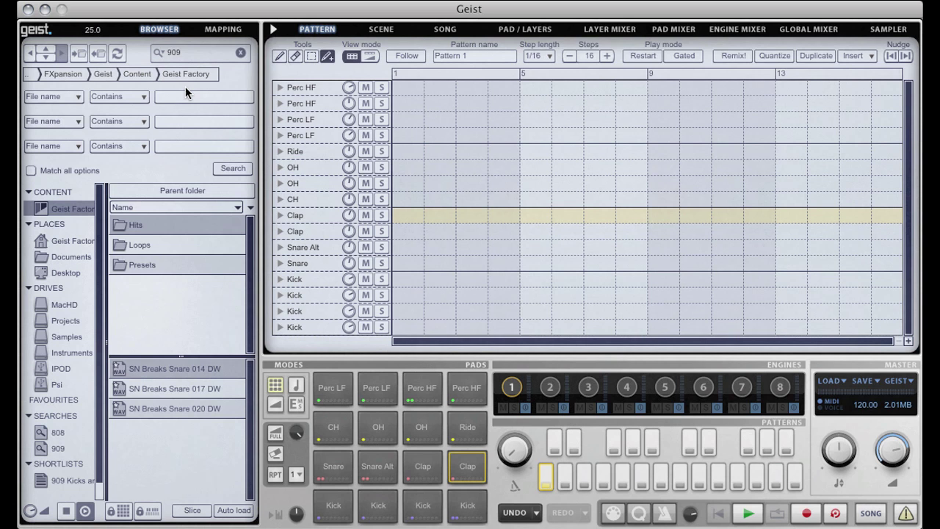
pyautogui.click(76, 97)
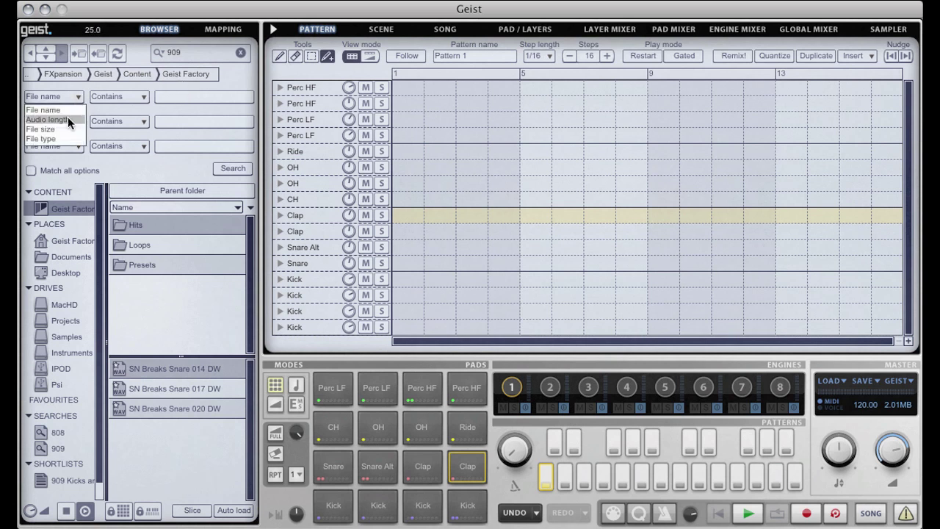
pyautogui.click(66, 109)
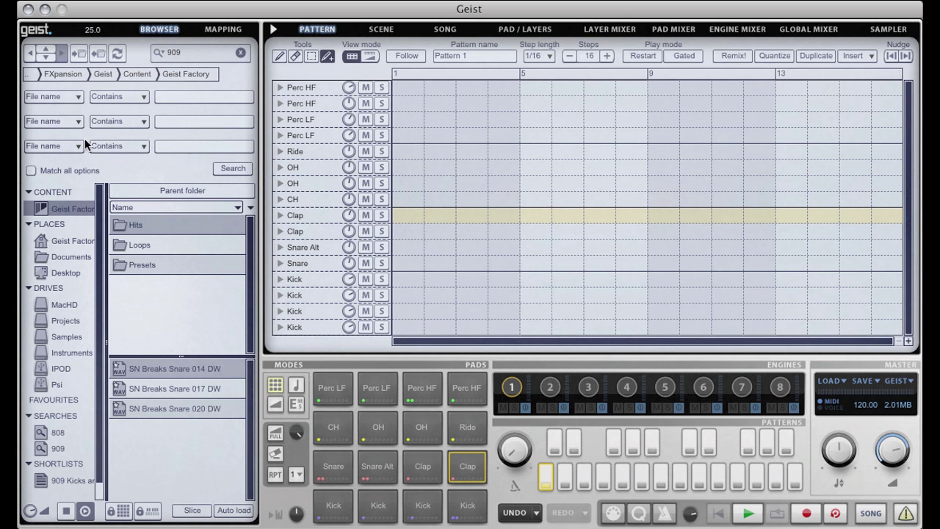
pyautogui.click(163, 54)
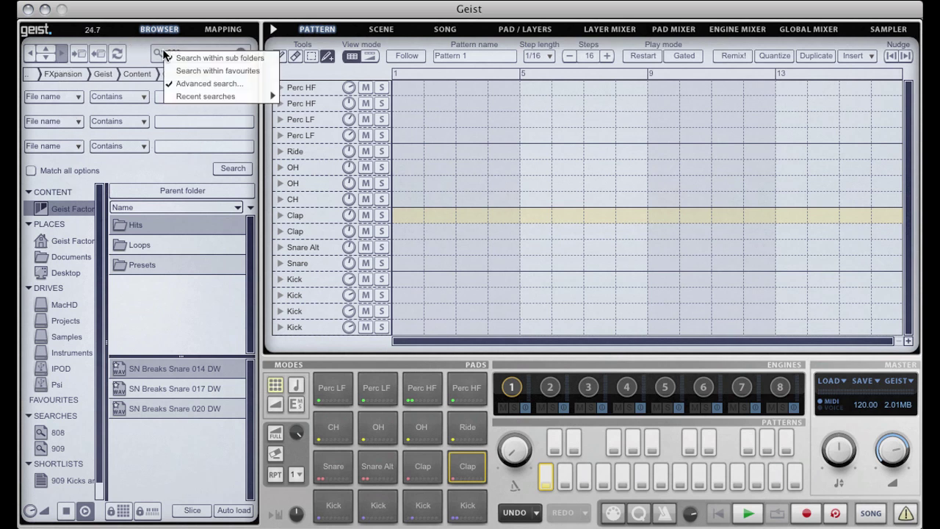
pyautogui.click(209, 79)
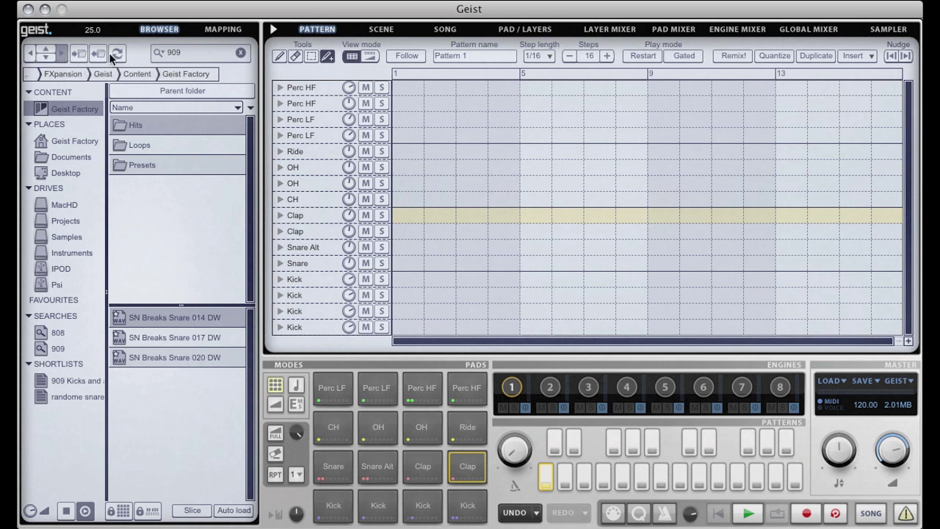
pyautogui.click(614, 516)
# - Toggle click-to-preview and open Hits > HiHat > 808 & 909
pyautogui.moveTo(29, 516)
pyautogui.doubleClick(140, 126)
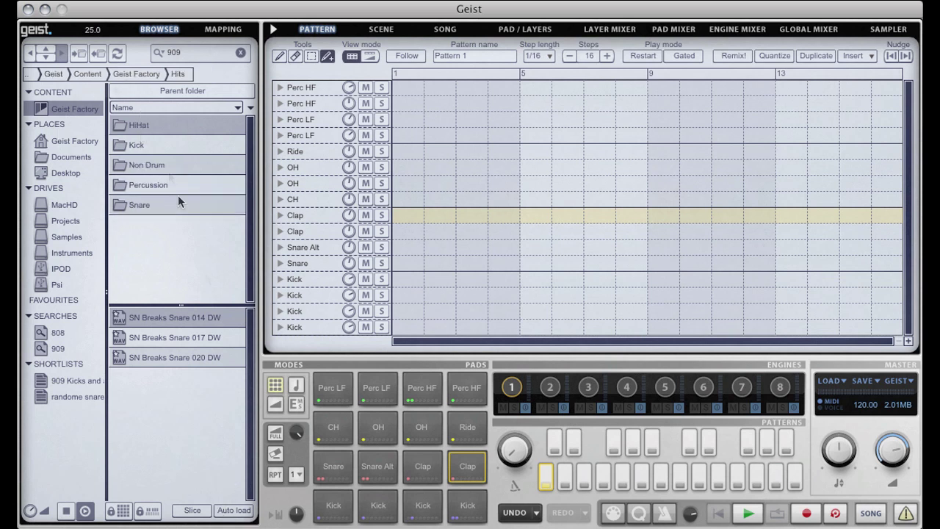
pyautogui.click(85, 510)
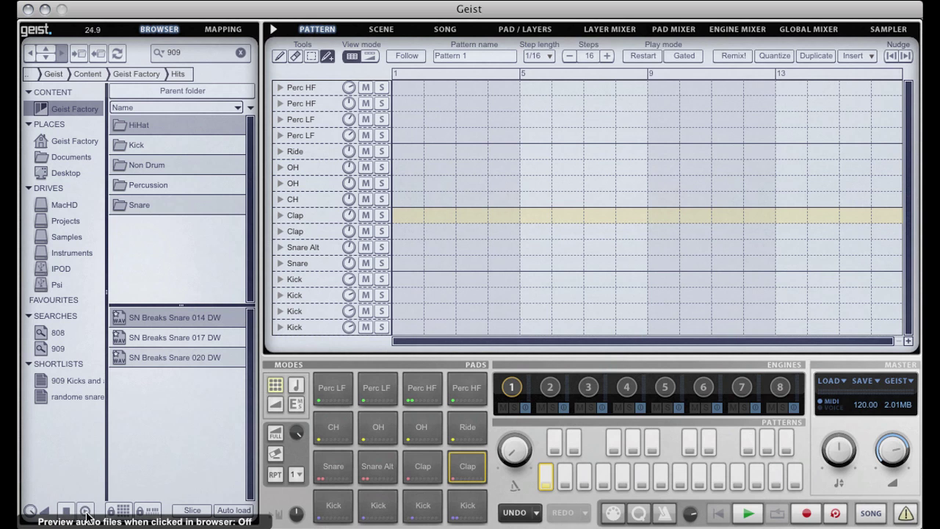
pyautogui.doubleClick(153, 124)
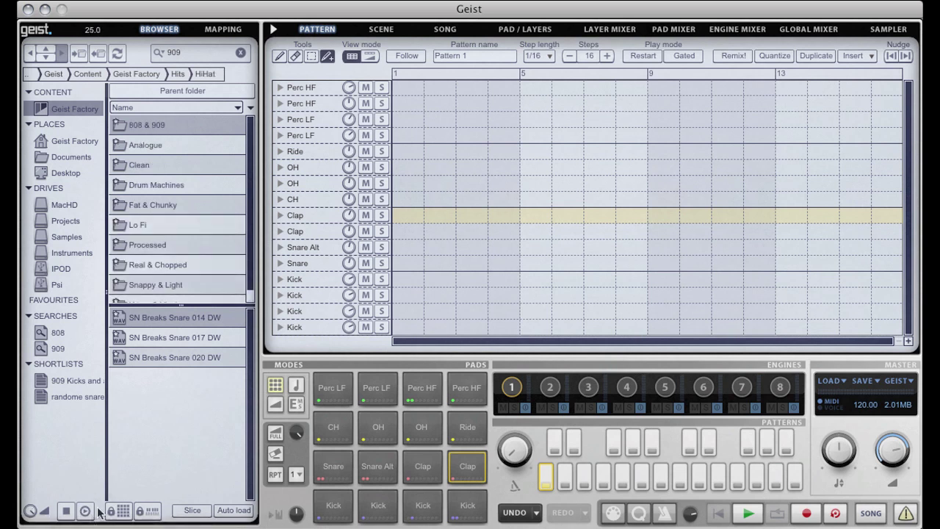
pyautogui.doubleClick(166, 126)
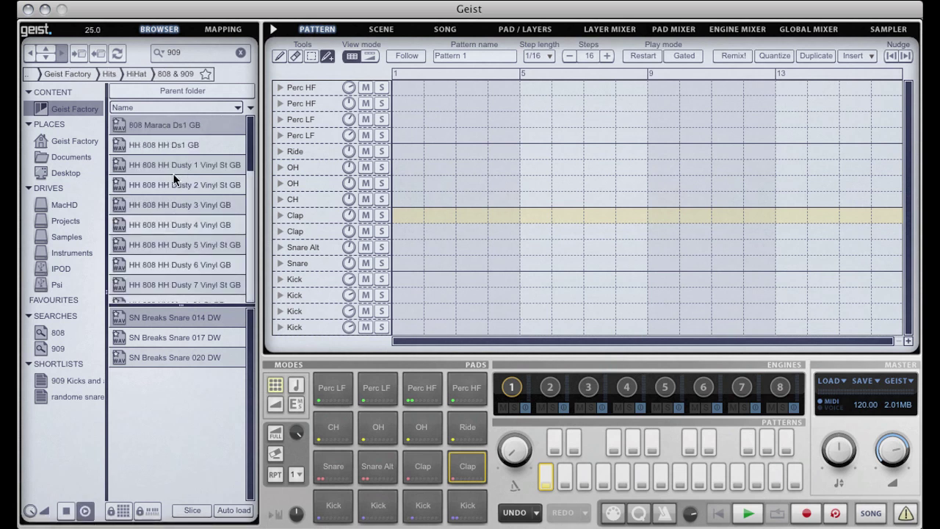
# - Audition HH 808 HH Dusty 6 Vinyl GB and HH 808 HH Ds1 GB, raising preview volume to about -0.8 dB
pyautogui.click(171, 265)
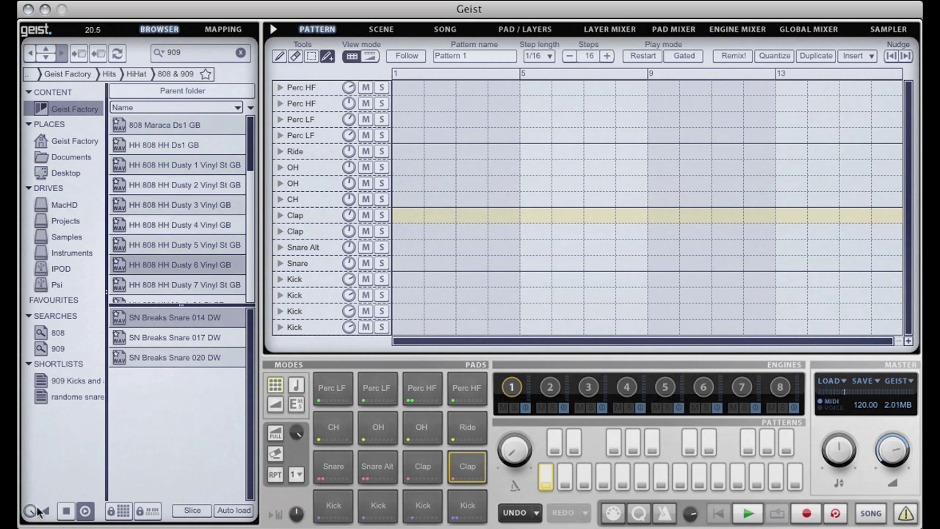
pyautogui.moveTo(33, 514)
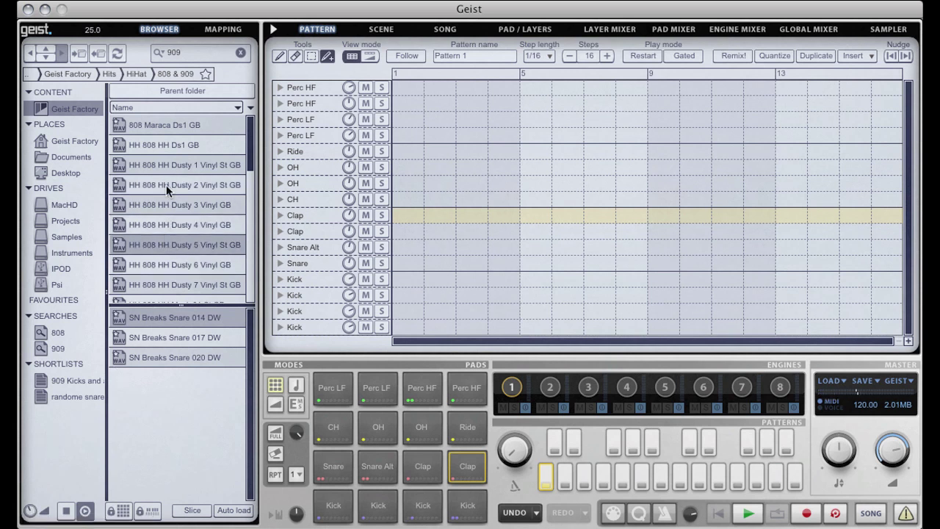
pyautogui.click(171, 147)
pyautogui.moveTo(29, 509); pyautogui.dragTo(29, 483)
pyautogui.click(31, 512)
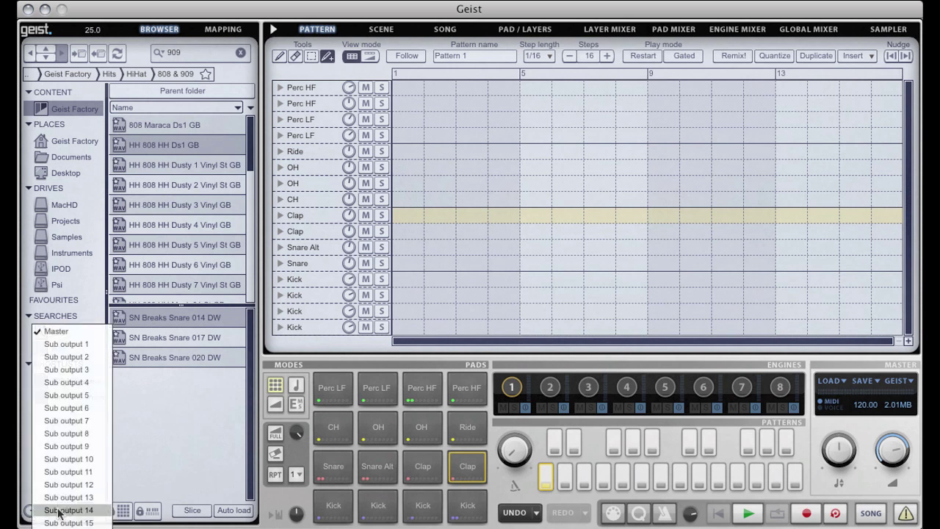
# - Route previews to the Master output and stop the playing preview
pyautogui.click(100, 330)
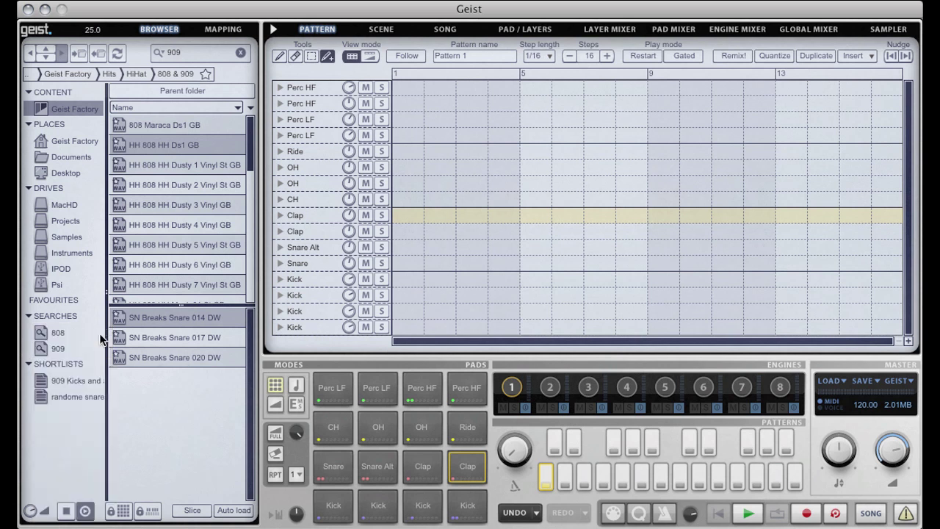
pyautogui.click(66, 513)
# - Reset Geist to its default state and confirm
pyautogui.click(903, 381)
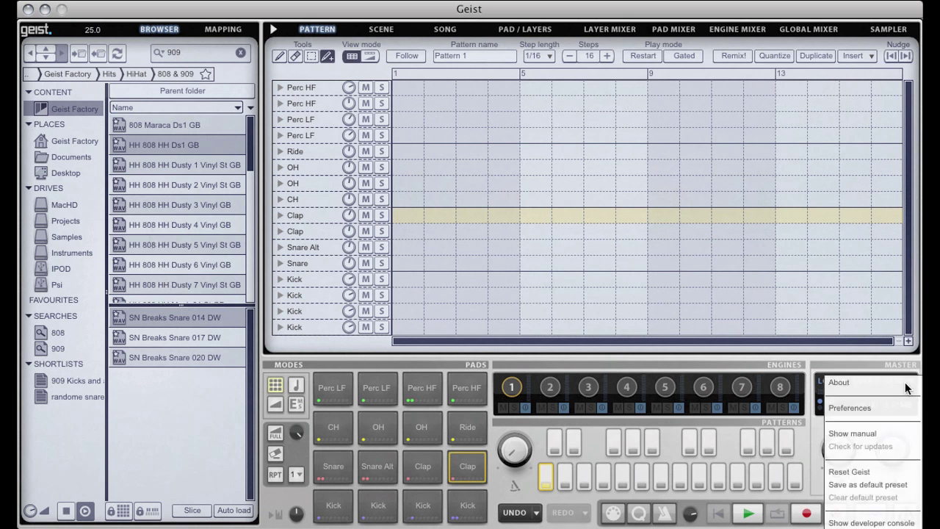
pyautogui.click(887, 471)
pyautogui.click(677, 119)
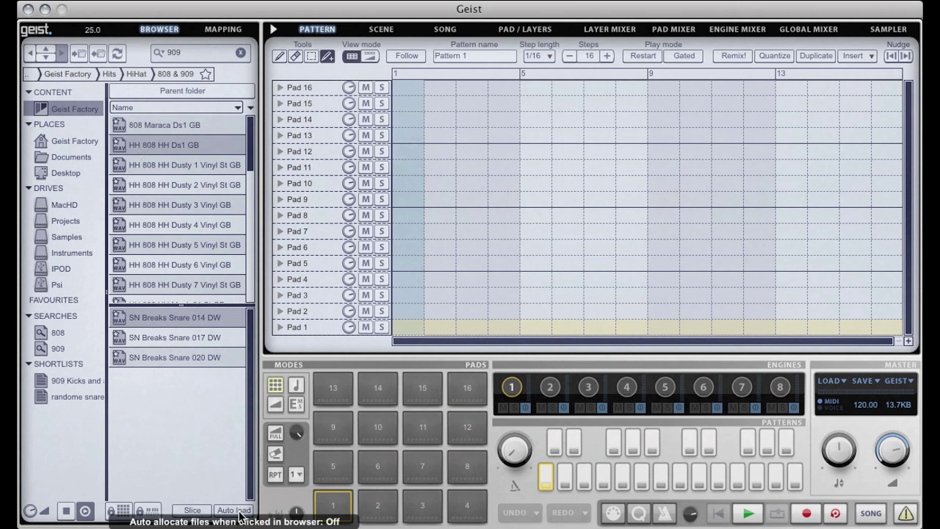
# - Select HH 808 HH Dusty 4 Vinyl GB and turn on click-to-preview
pyautogui.scroll(-1, 162, 169)
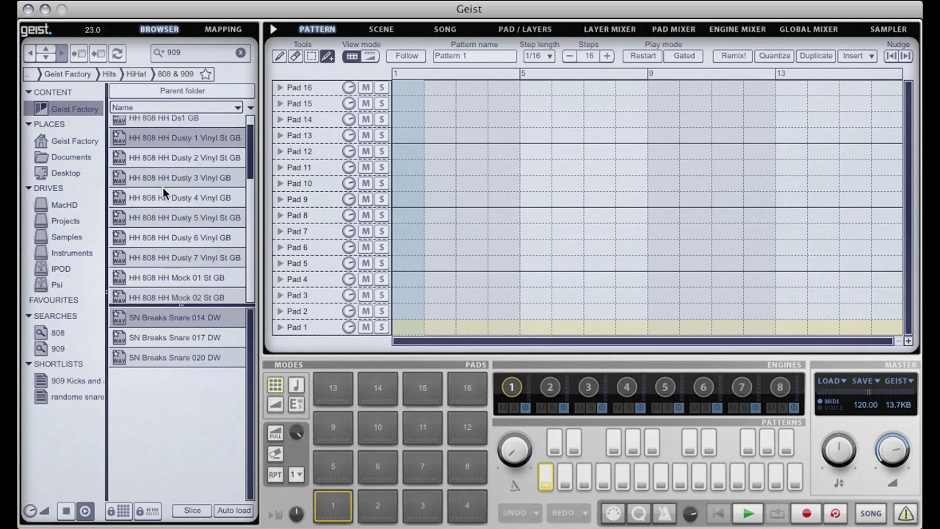
pyautogui.click(165, 197)
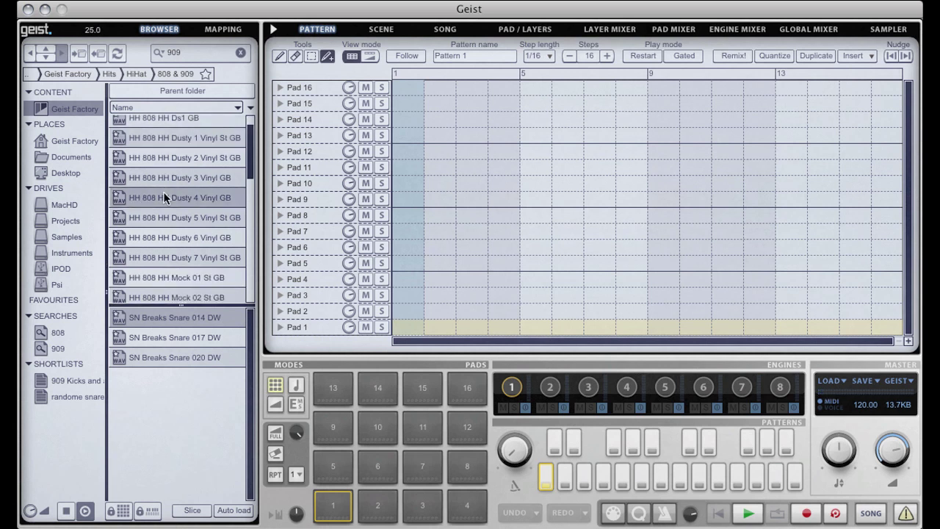
pyautogui.click(87, 512)
# - Enable Auto load and load the Dusty 7 hi-hat onto pad 1, auditioning it
pyautogui.click(234, 510)
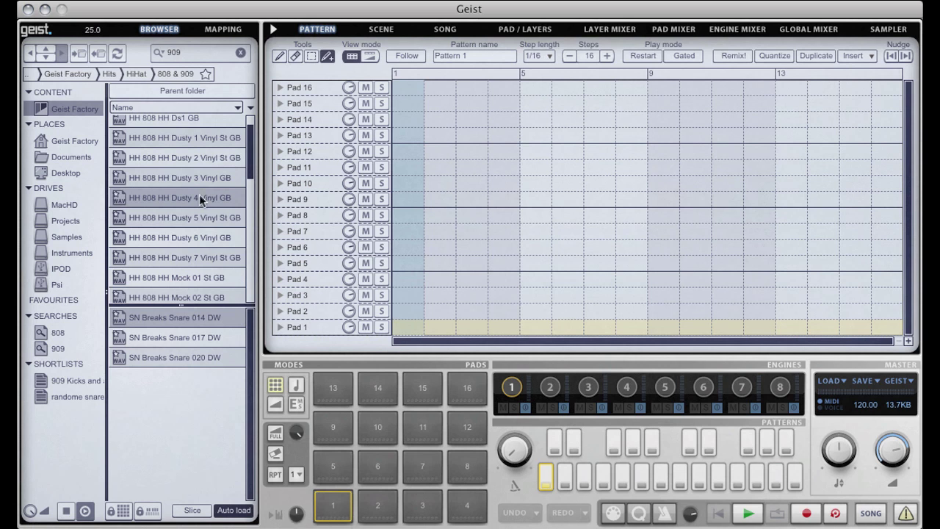
pyautogui.click(165, 254)
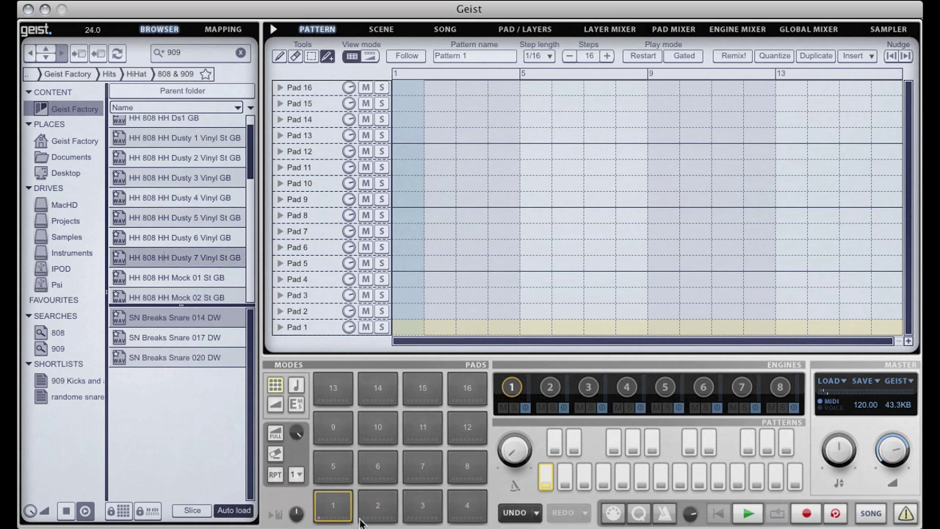
pyautogui.click(335, 511)
pyautogui.click(335, 513)
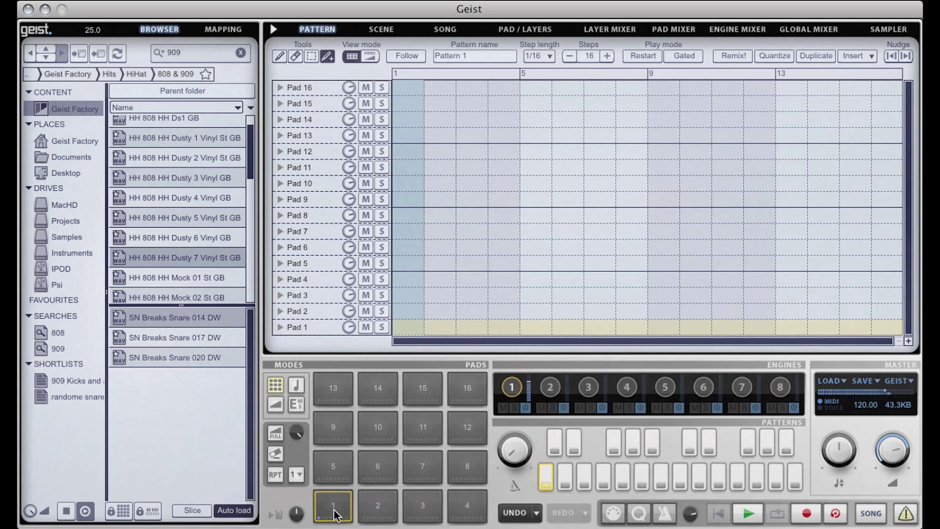
# - Load the Mock 02 hi-hat onto pad 2 and compare both pads
pyautogui.click(394, 508)
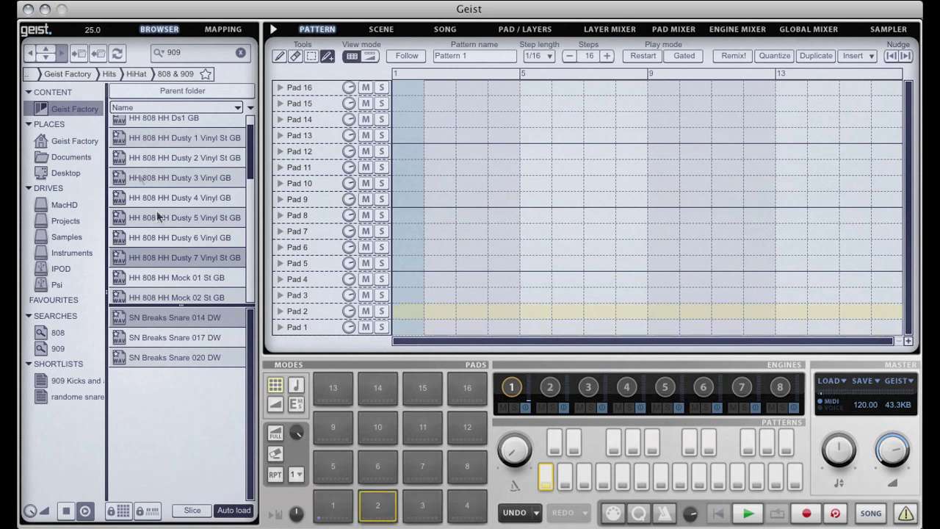
pyautogui.scroll(-3, 159, 218)
pyautogui.click(162, 232)
pyautogui.click(376, 512)
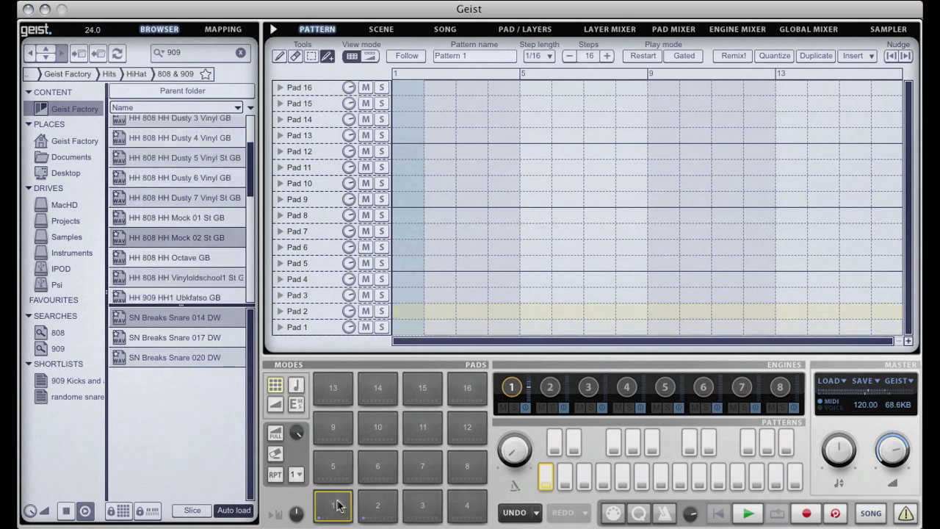
pyautogui.click(336, 507)
pyautogui.click(376, 506)
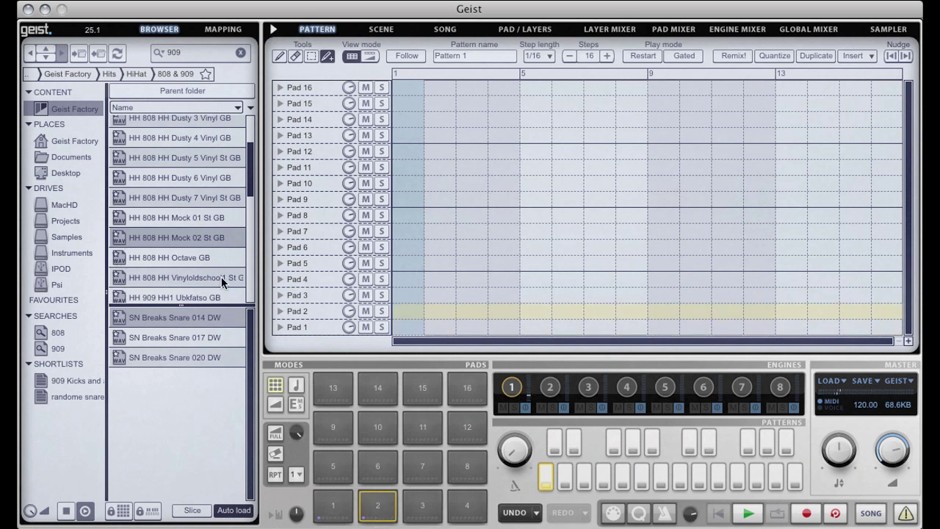
# - Browse to Geist Factory > Loops > Breaks
pyautogui.click(85, 107)
pyautogui.doubleClick(148, 145)
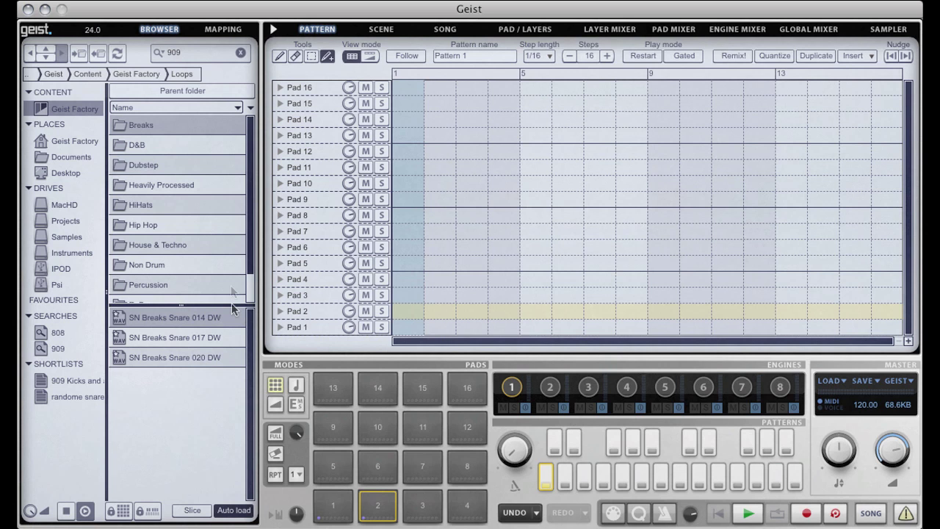
pyautogui.doubleClick(144, 127)
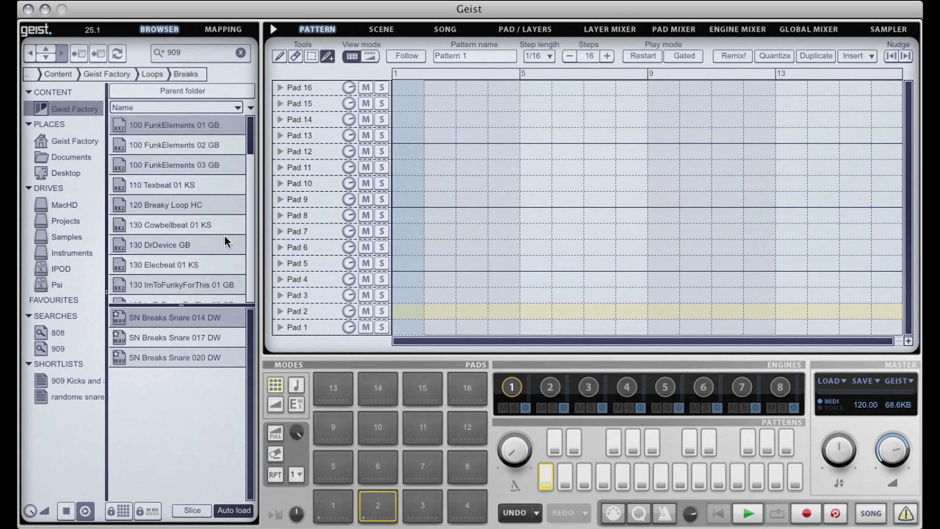
# - Toggle Auto load off and on, load 130 Elecbeat 01 KS onto pad 1, and view its waveform in PAD / LAYERS
pyautogui.scroll(-1, 224, 235)
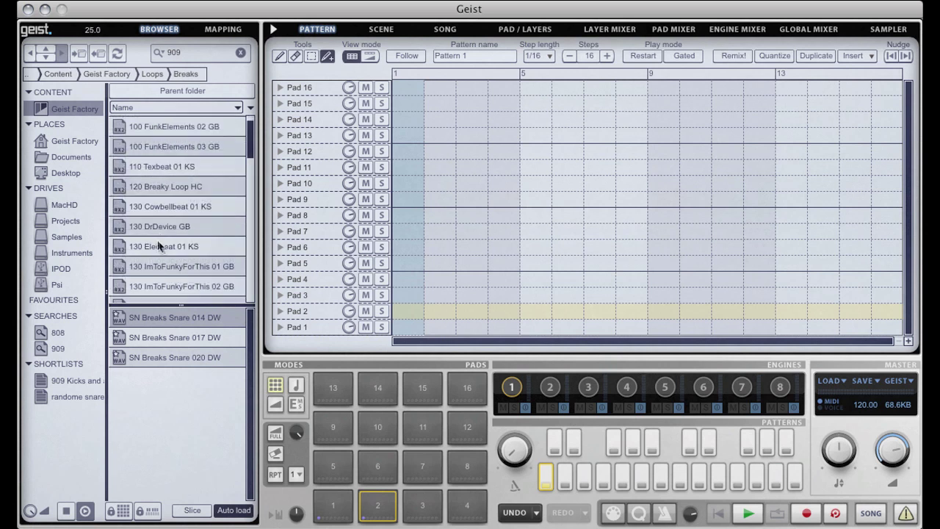
pyautogui.click(235, 510)
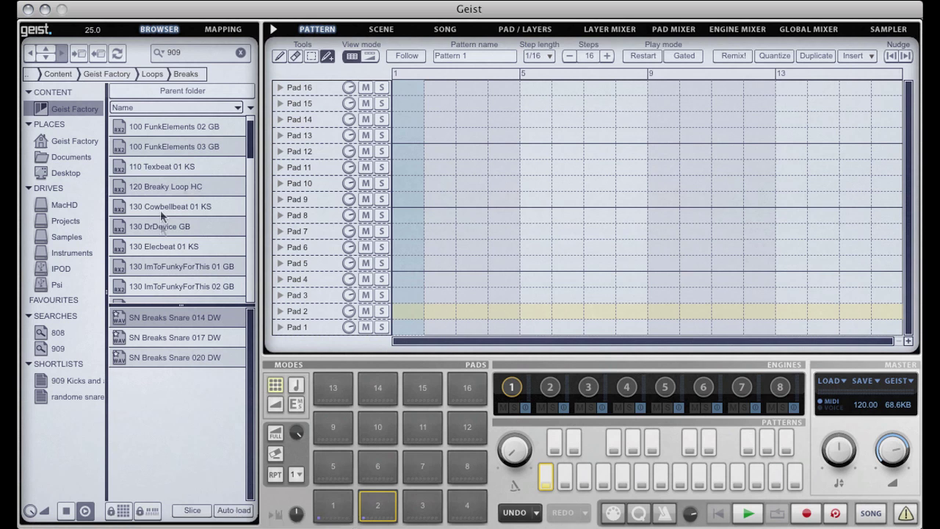
pyautogui.click(168, 239)
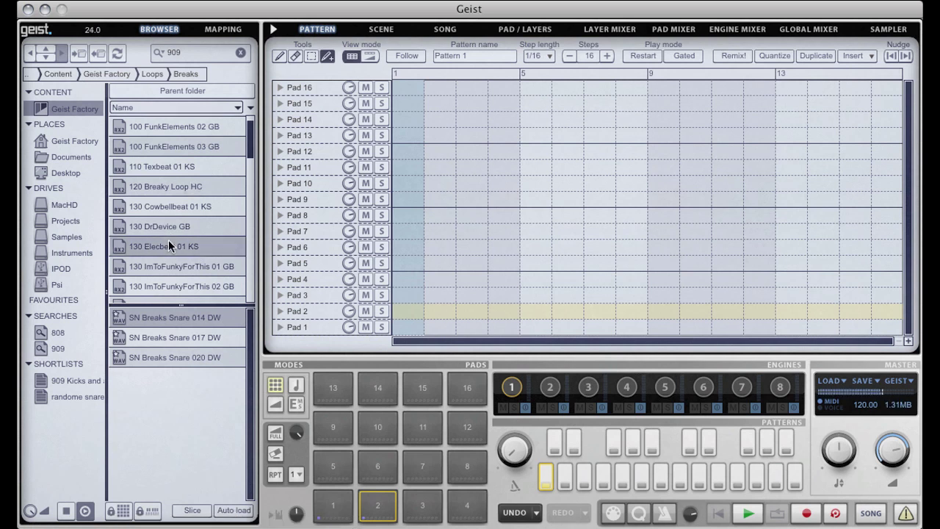
pyautogui.click(245, 511)
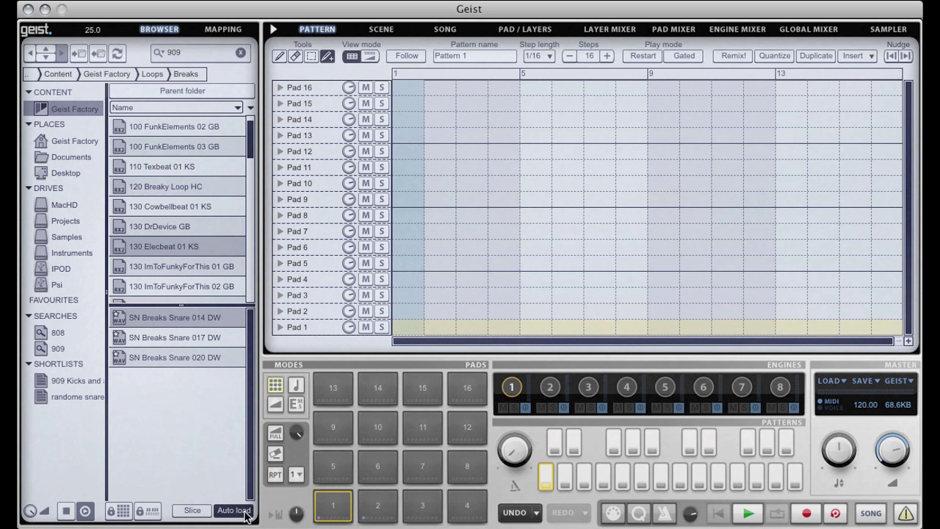
pyautogui.click(164, 250)
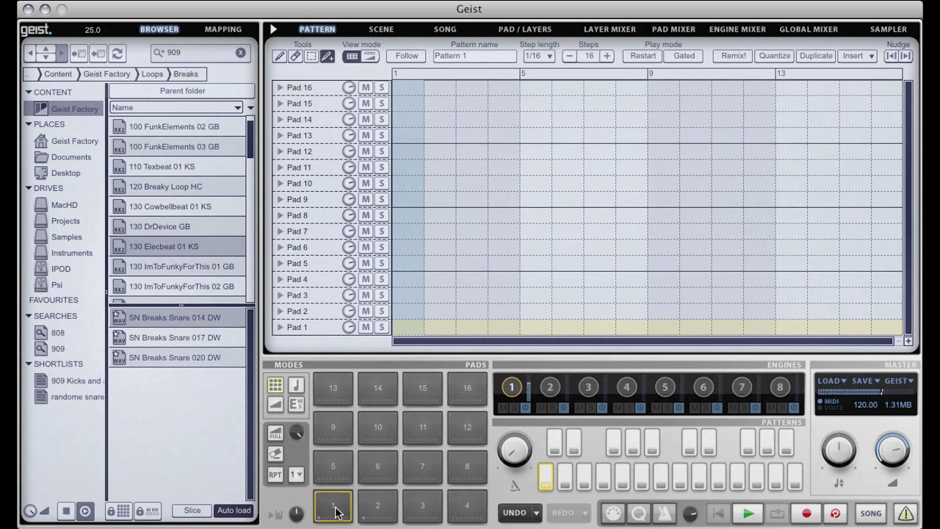
pyautogui.click(535, 28)
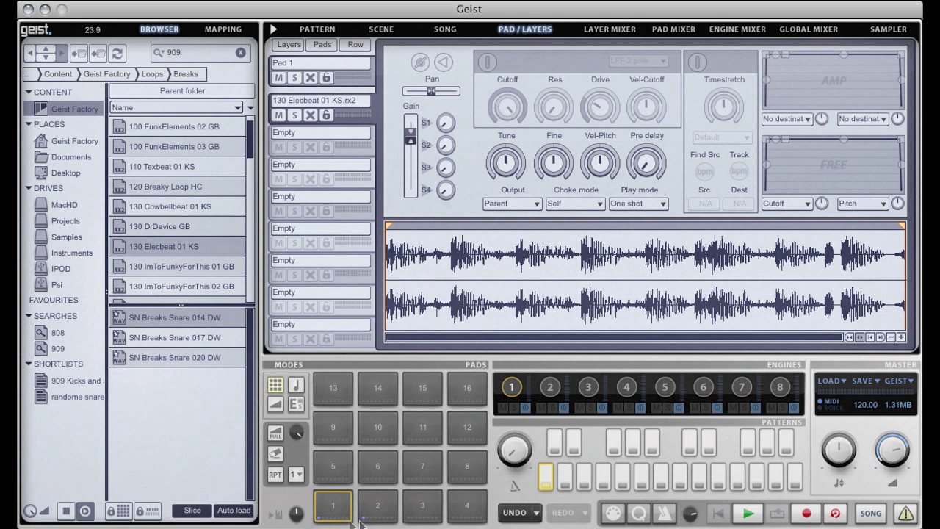
# - Slice the Elecbeat loop across the pads and audition pads 2 and 6 through 12
pyautogui.click(156, 246)
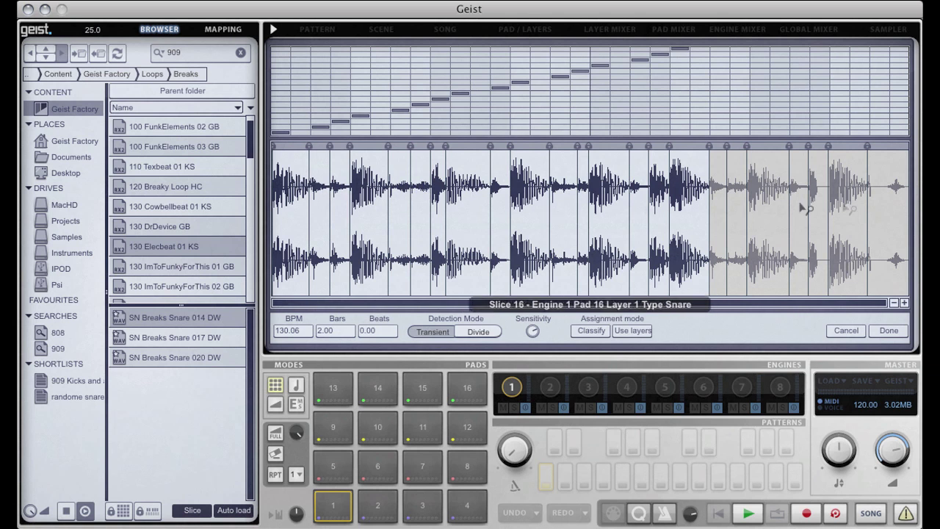
pyautogui.click(396, 505)
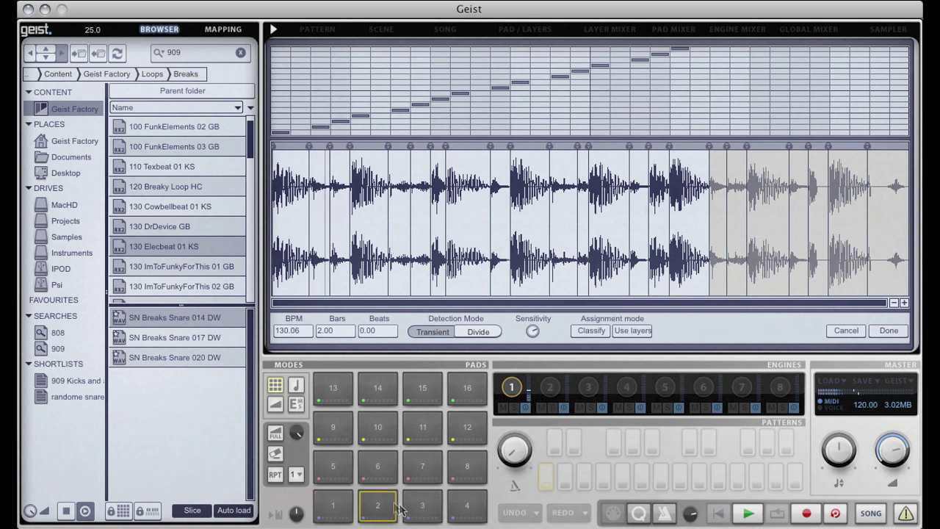
pyautogui.click(378, 465)
pyautogui.click(423, 465)
pyautogui.click(467, 466)
pyautogui.click(344, 433)
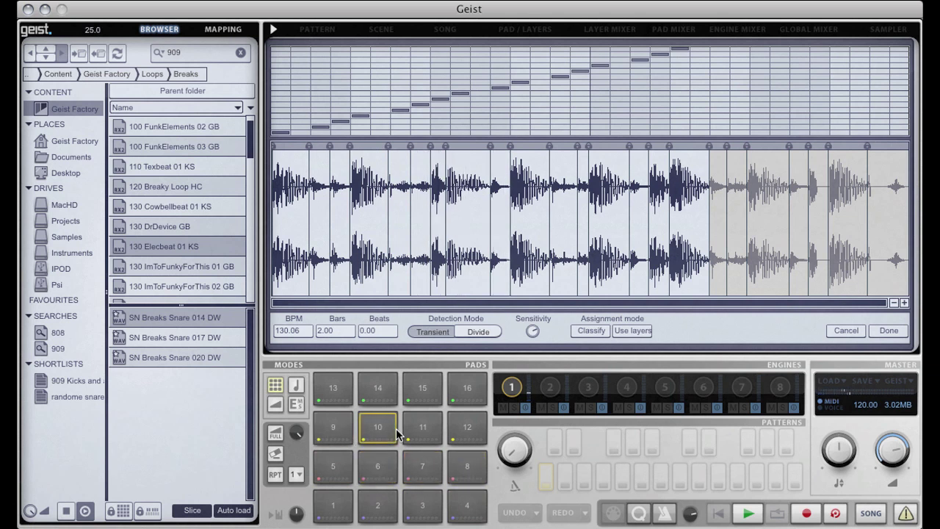
pyautogui.click(390, 429)
pyautogui.click(432, 431)
pyautogui.click(458, 439)
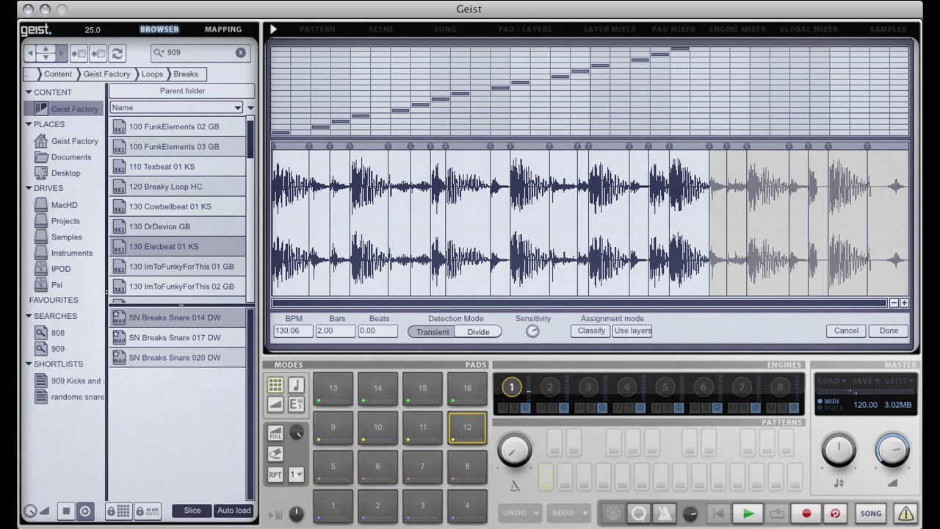
# - Preview the sliced pattern, set the master tempo to 130, turn Slice off and confirm with Done
pyautogui.click(747, 514)
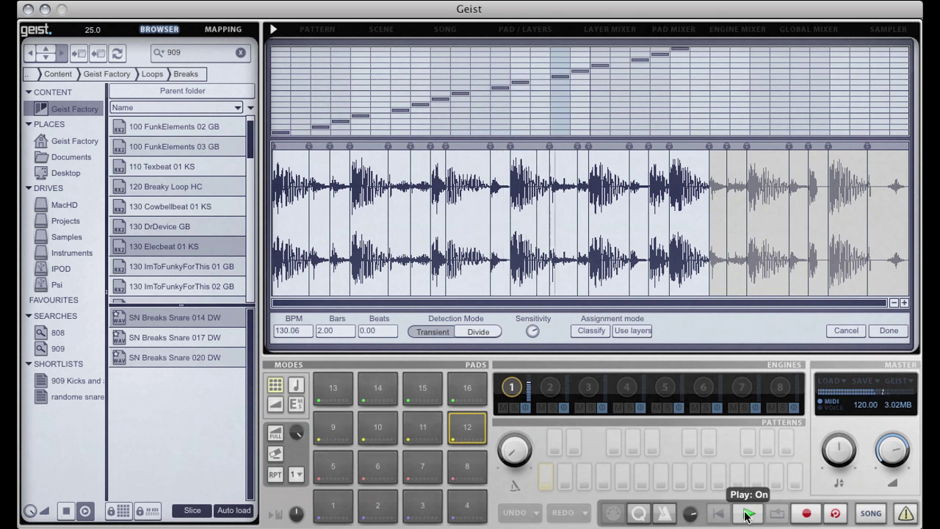
pyautogui.click(747, 514)
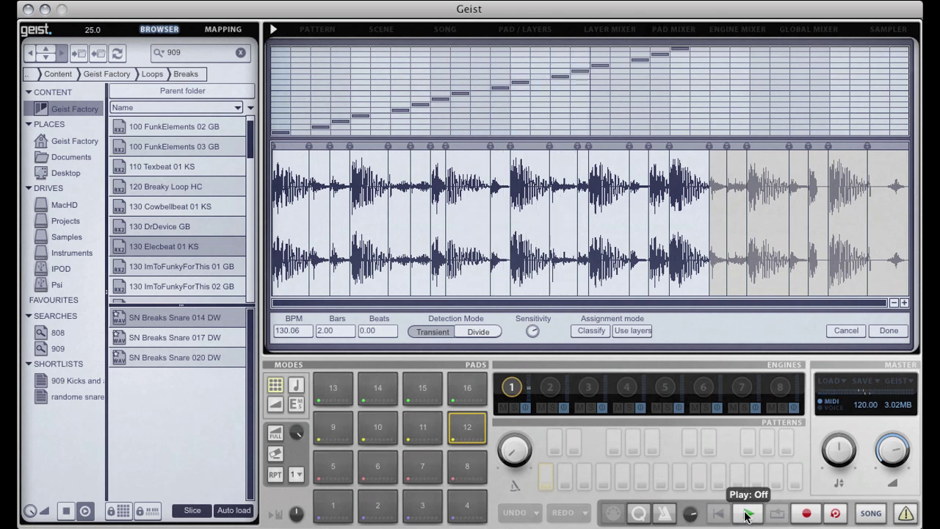
pyautogui.doubleClick(860, 404)
pyautogui.write('130')
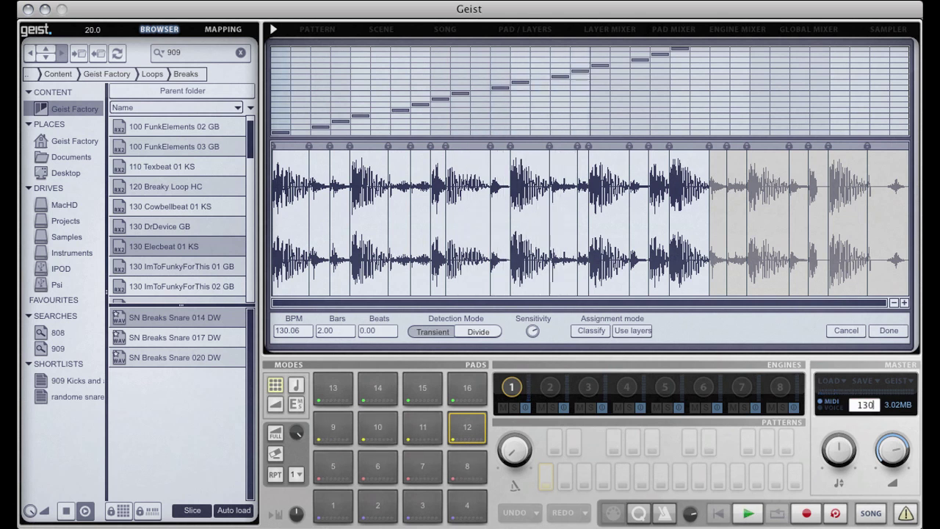
pyautogui.press('Return')
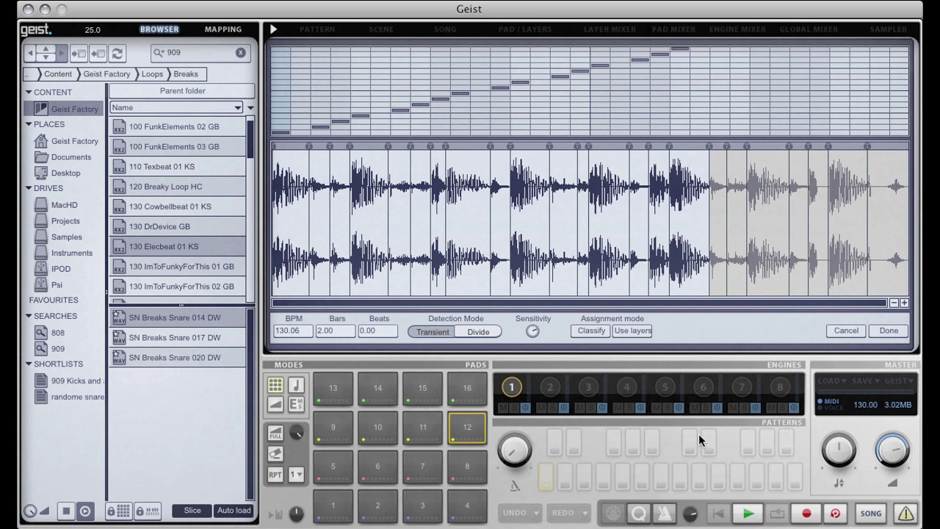
pyautogui.click(187, 511)
pyautogui.click(889, 332)
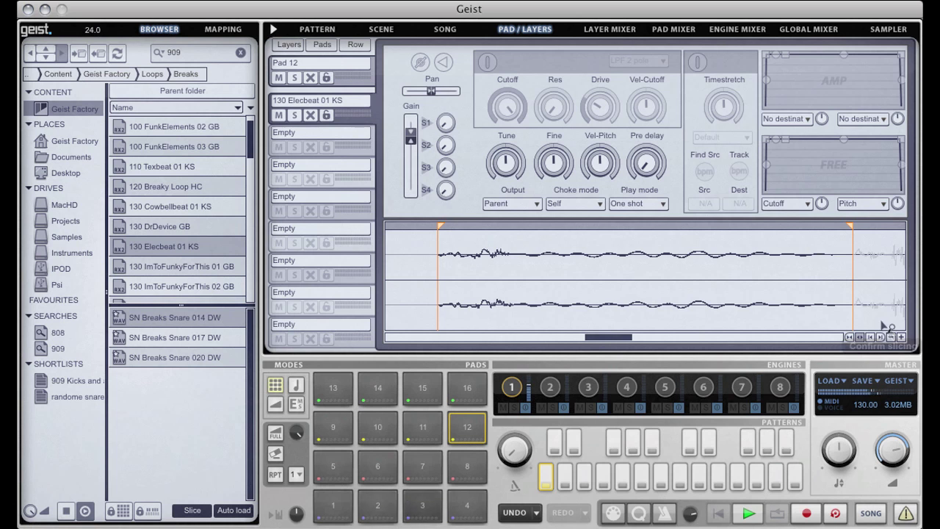
# - Change the pattern's step count from 32 to 16 and reopen the Elecbeat loop's slice editor
pyautogui.click(314, 30)
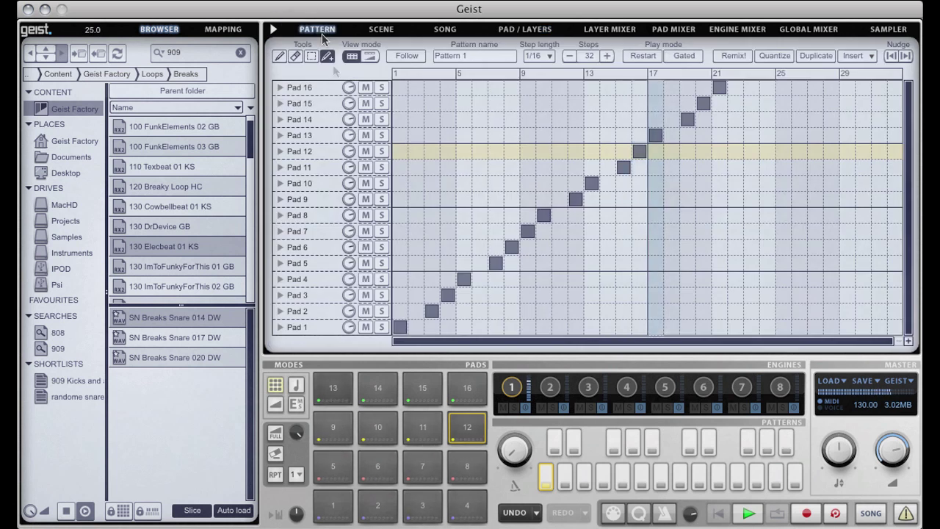
pyautogui.doubleClick(587, 56)
pyautogui.press('BackSpace')
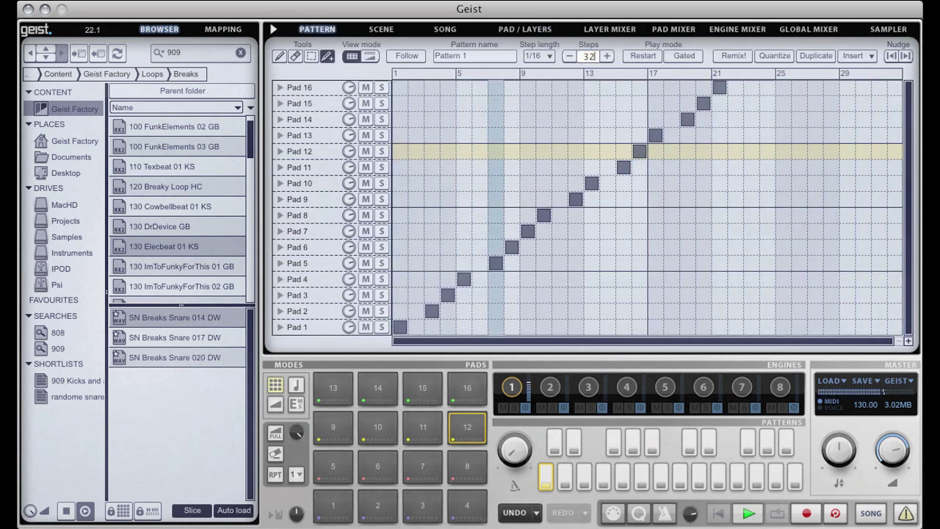
pyautogui.write('16')
pyautogui.press('Return')
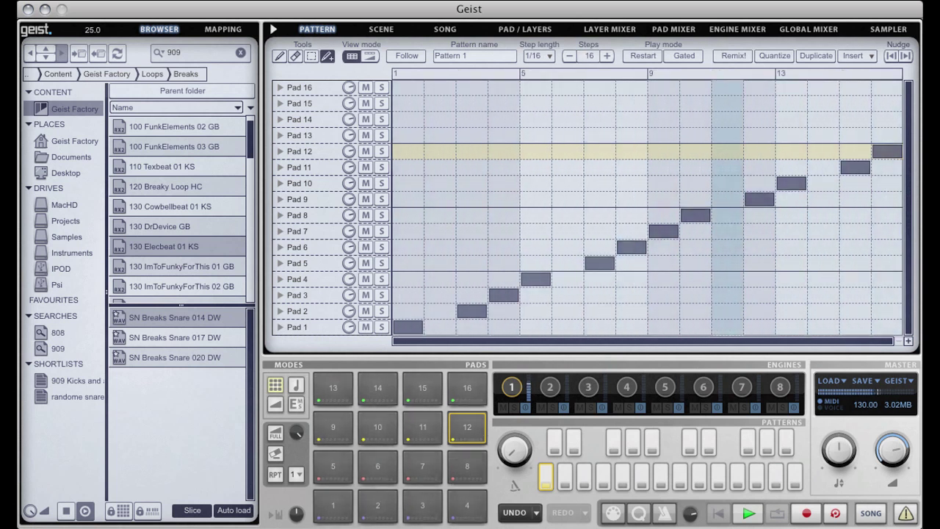
pyautogui.click(205, 514)
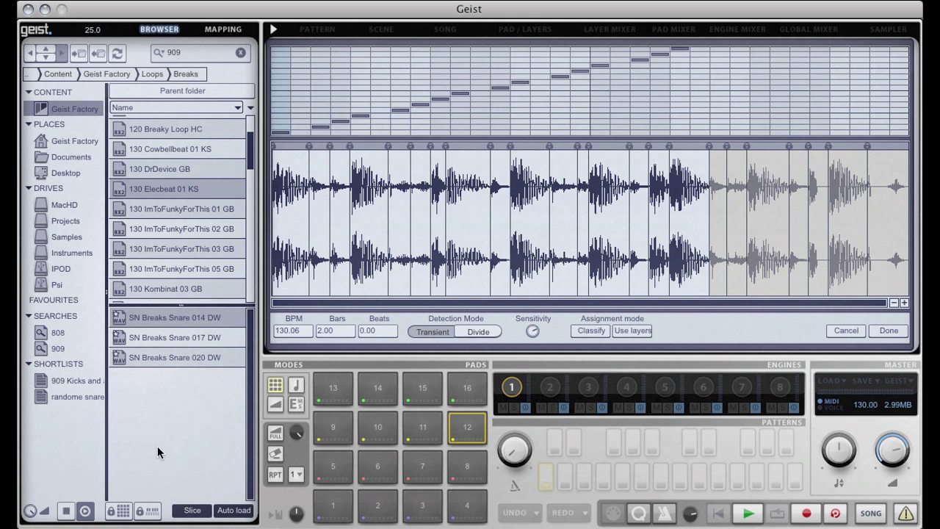
# - Browse to Geist Factory > Hits > HiHat > Clean and try loading the HH 309 06 GC hi-hat
pyautogui.click(77, 111)
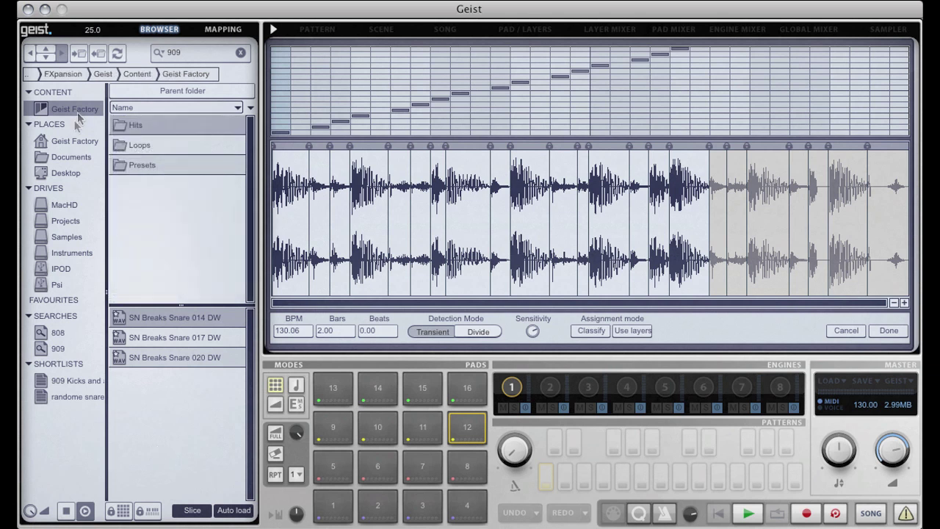
pyautogui.doubleClick(134, 119)
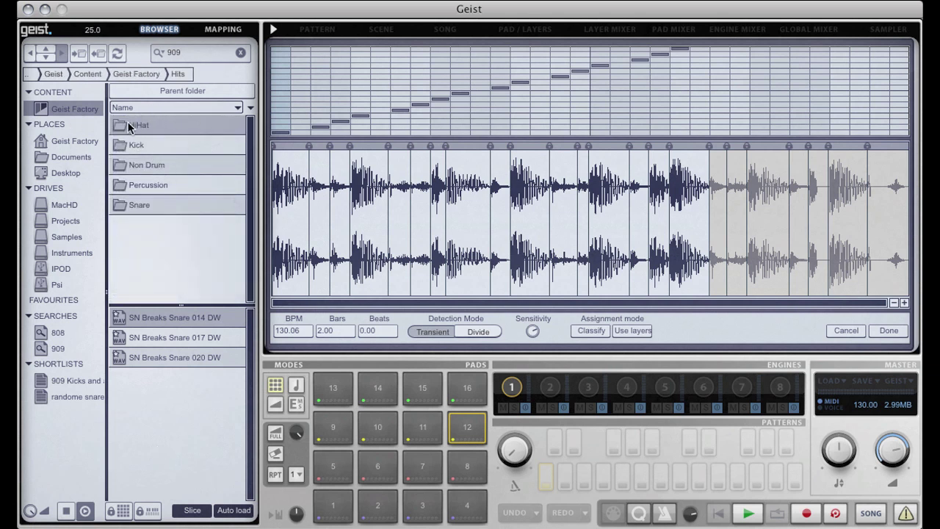
pyautogui.doubleClick(133, 124)
pyautogui.scroll(-1, 198, 206)
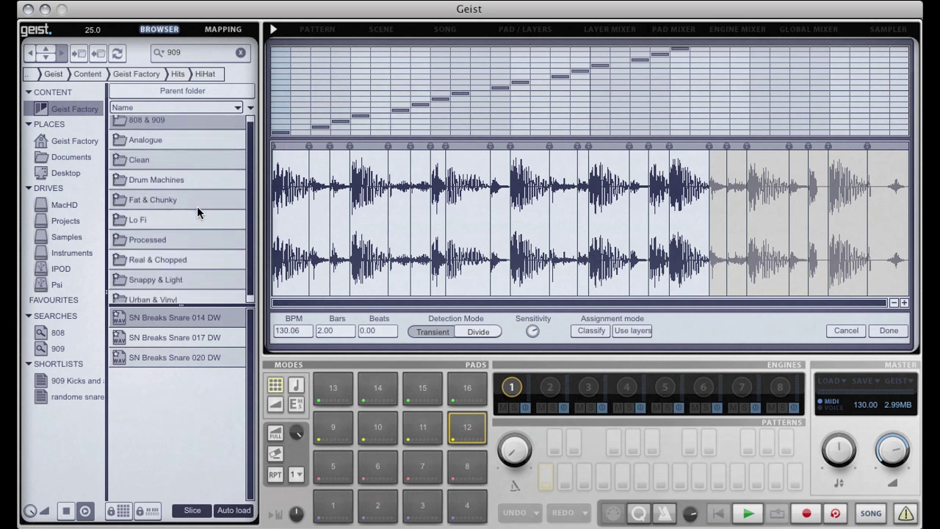
pyautogui.scroll(1, 207, 209)
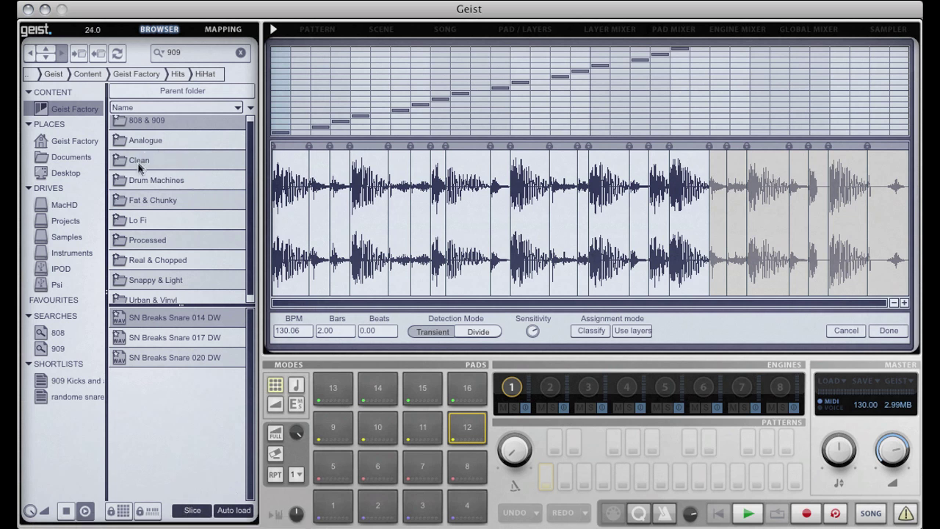
pyautogui.doubleClick(138, 167)
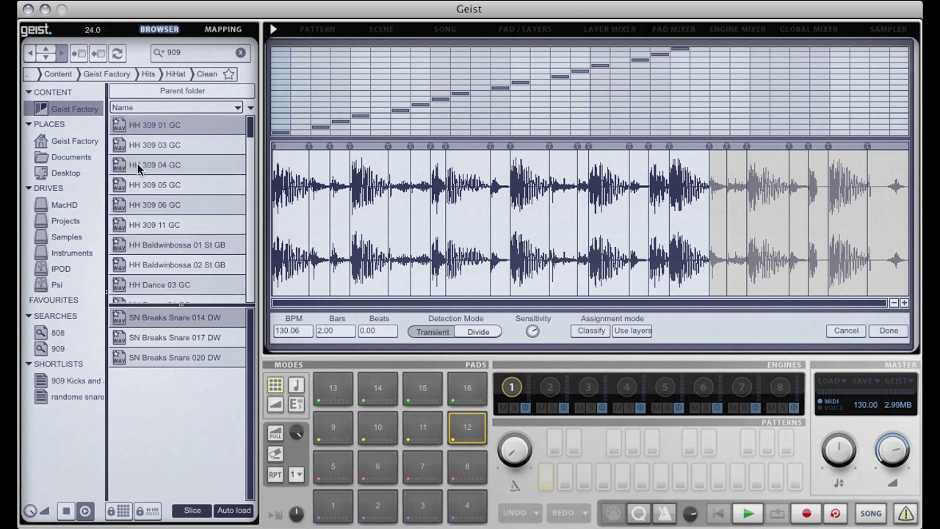
pyautogui.doubleClick(141, 209)
# - Choose 'Allow slicing of files in this folder' for the Clean hi-hat folder
pyautogui.scroll(-2, 145, 257)
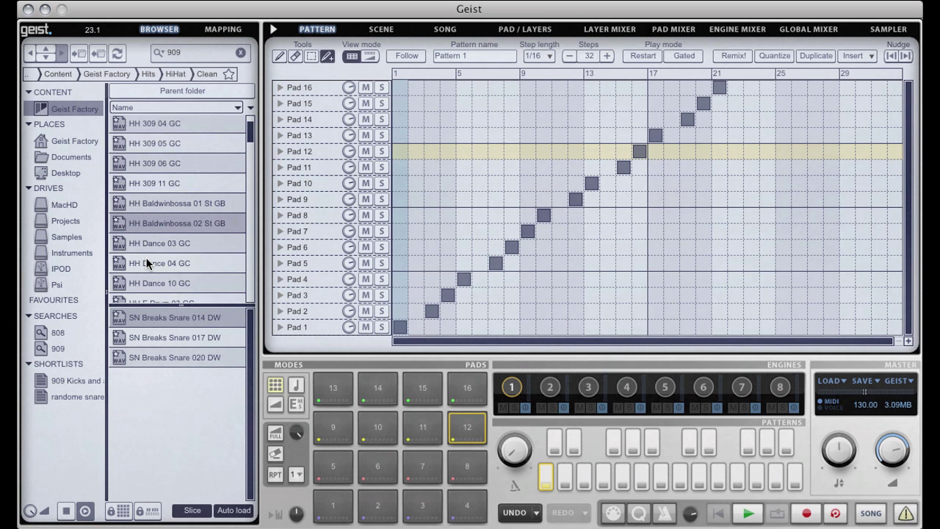
pyautogui.scroll(-3, 146, 260)
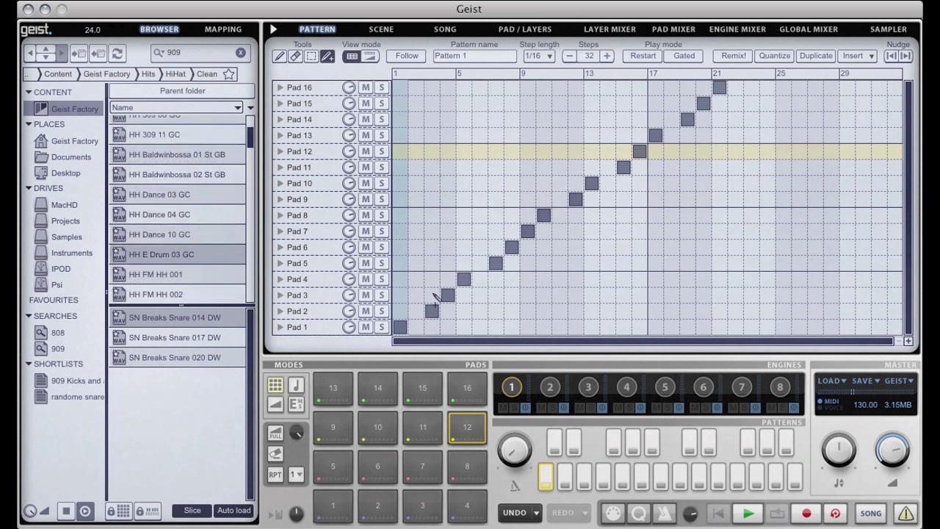
pyautogui.rightClick(176, 256)
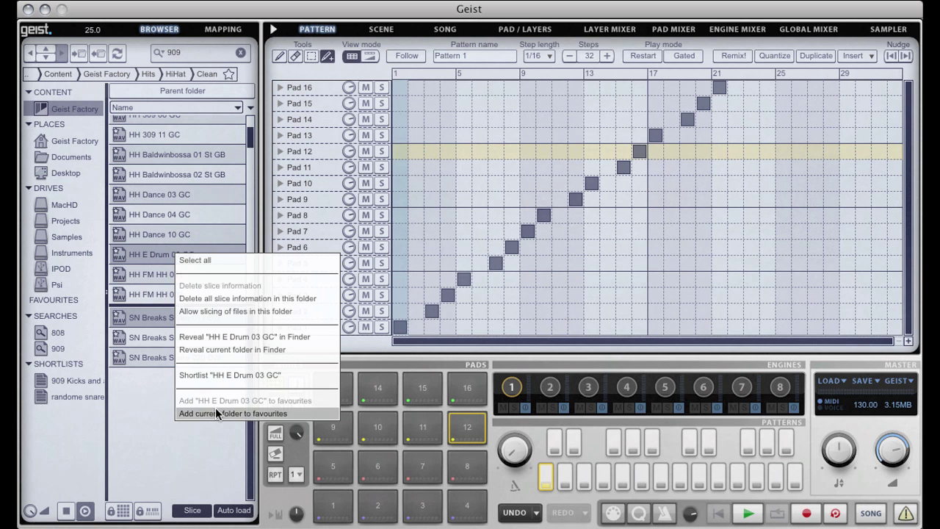
pyautogui.click(269, 312)
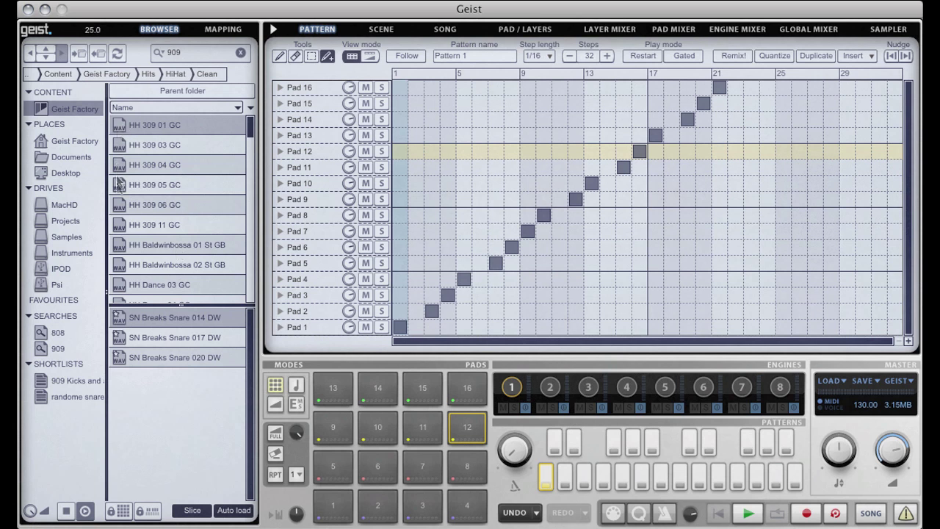
# - Step through the Clean hi-hats in the slicer, from HH 309 06 GC to HH FM HH 010
pyautogui.doubleClick(153, 211)
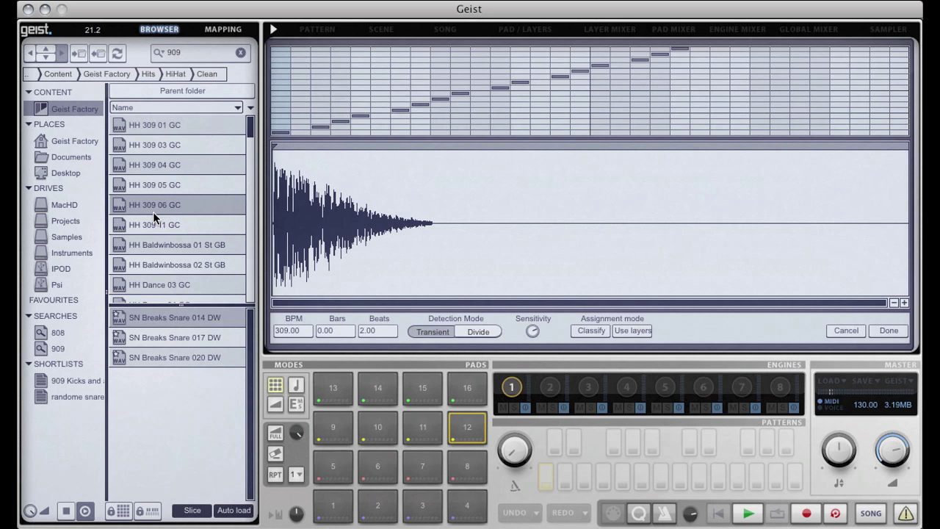
pyautogui.click(162, 267)
pyautogui.scroll(-3, 162, 266)
pyautogui.click(162, 267)
pyautogui.scroll(-3, 162, 267)
pyautogui.click(162, 267)
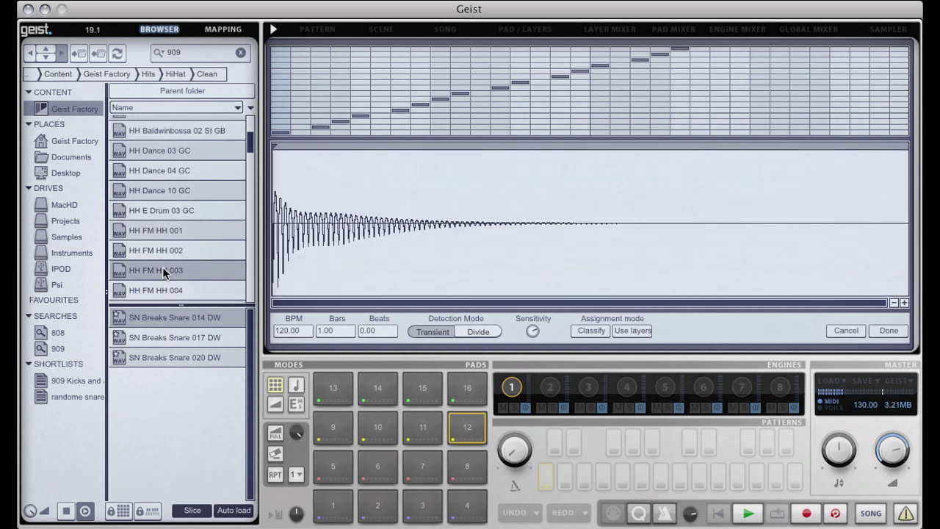
pyautogui.scroll(-3, 162, 266)
pyautogui.click(162, 266)
pyautogui.scroll(-4, 162, 266)
pyautogui.click(163, 267)
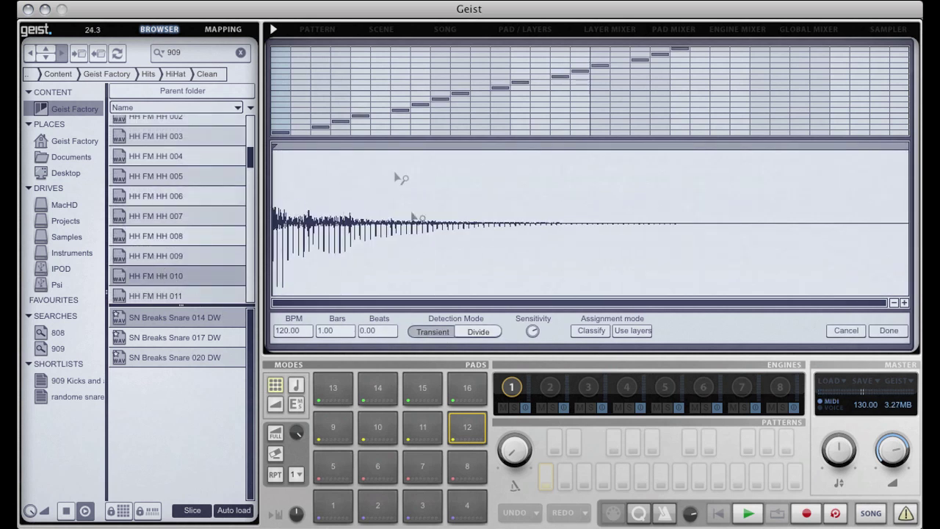
# - Add six slice markers across the HH FM HH 010 waveform, making seven slices
pyautogui.click(461, 146)
pyautogui.click(616, 146)
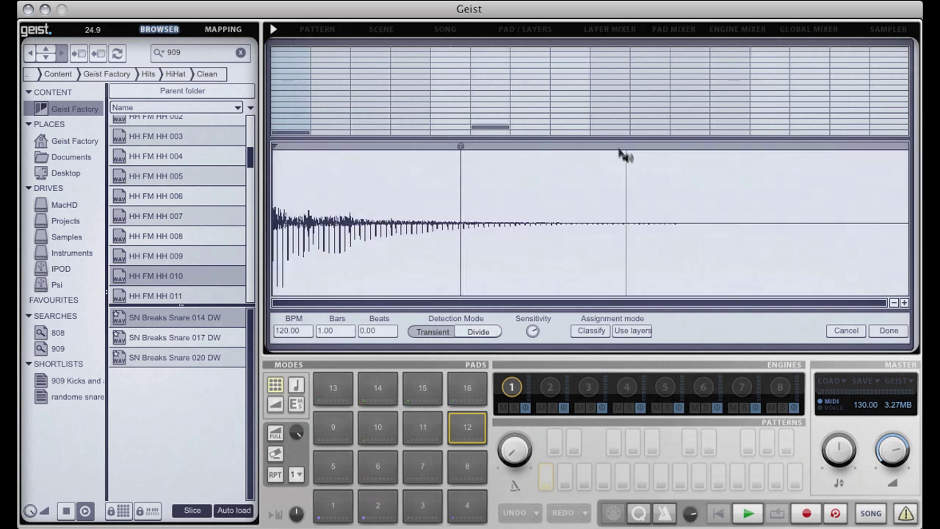
pyautogui.click(711, 146)
pyautogui.click(784, 146)
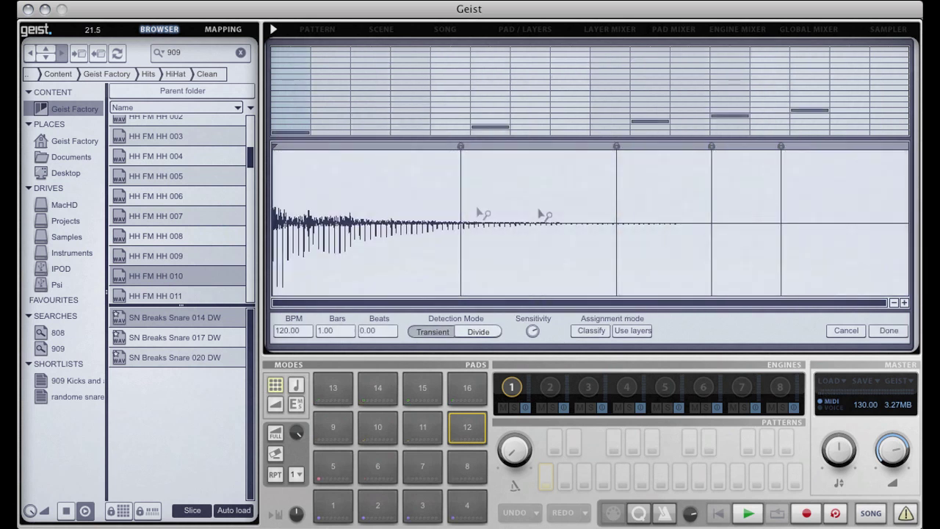
pyautogui.click(532, 146)
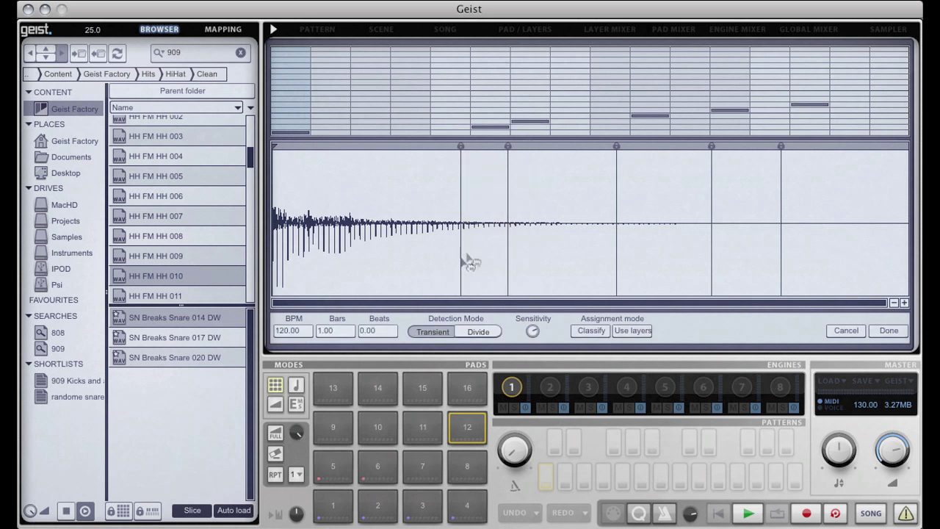
pyautogui.click(354, 146)
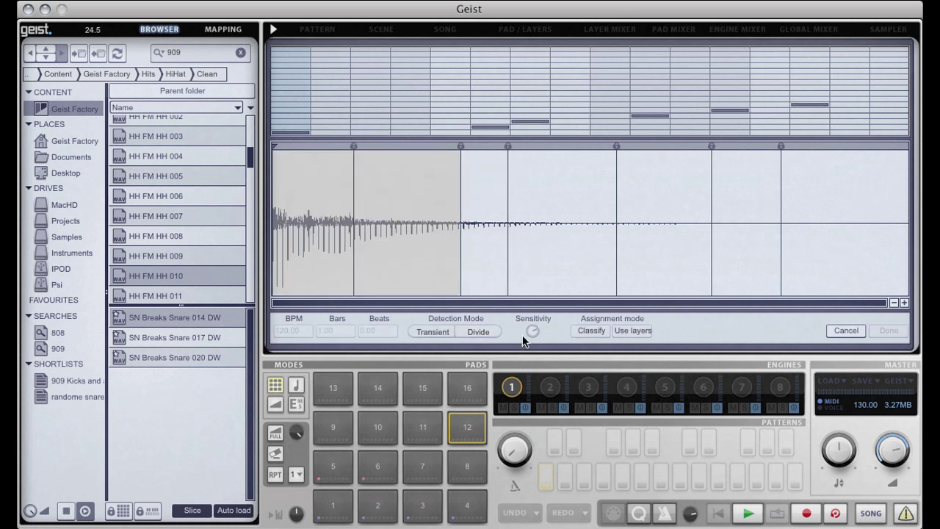
# - Audition the seven hi-hat slices
pyautogui.click(400, 175)
pyautogui.click(318, 179)
pyautogui.click(492, 174)
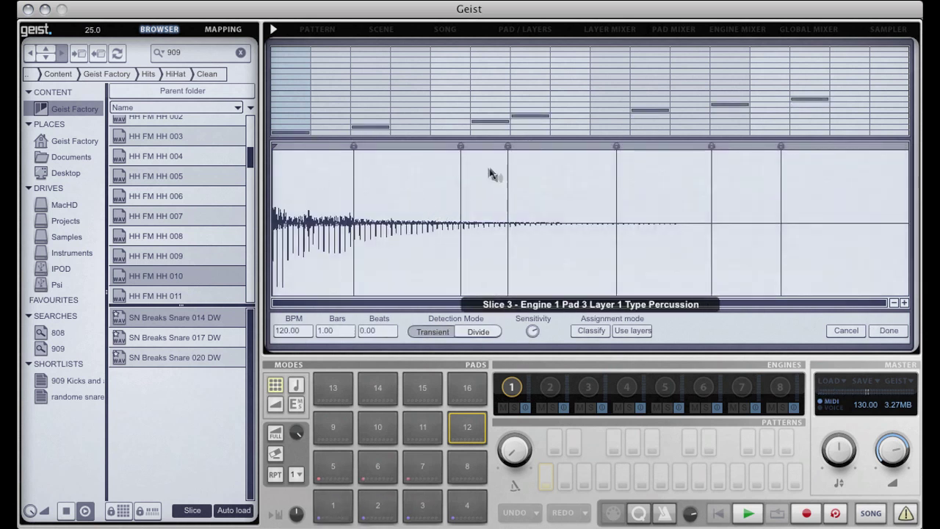
pyautogui.click(556, 178)
pyautogui.click(630, 184)
pyautogui.click(818, 183)
pyautogui.click(675, 183)
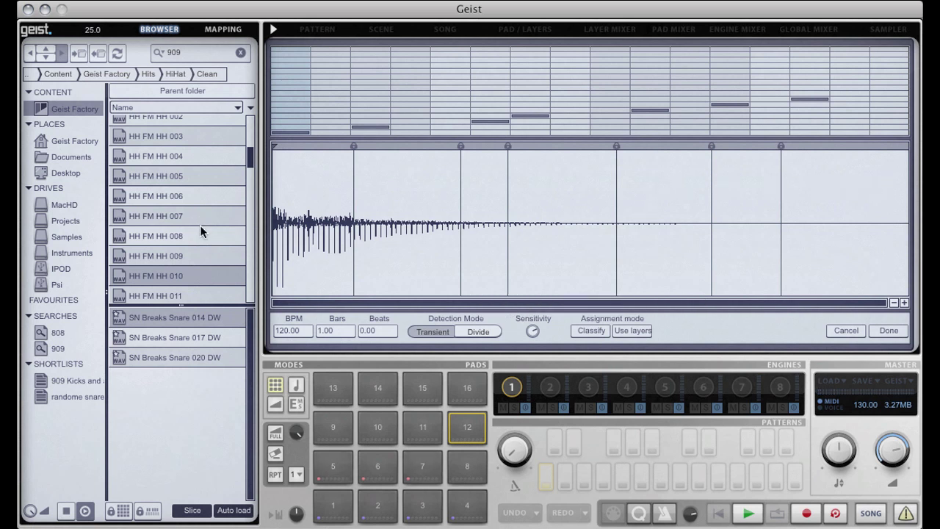
# - Disallow, re-allow, then disallow slicing again for the Clean hi-hat folder's files
pyautogui.rightClick(152, 239)
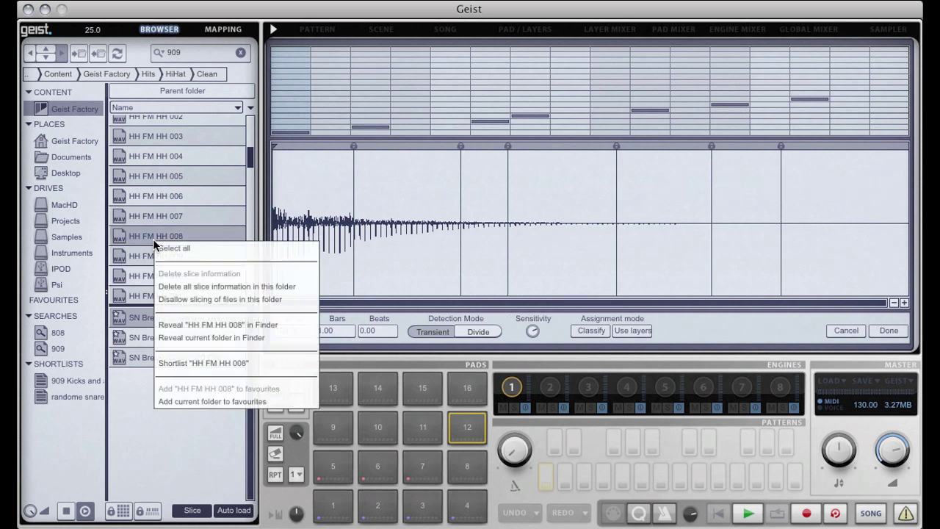
pyautogui.click(258, 299)
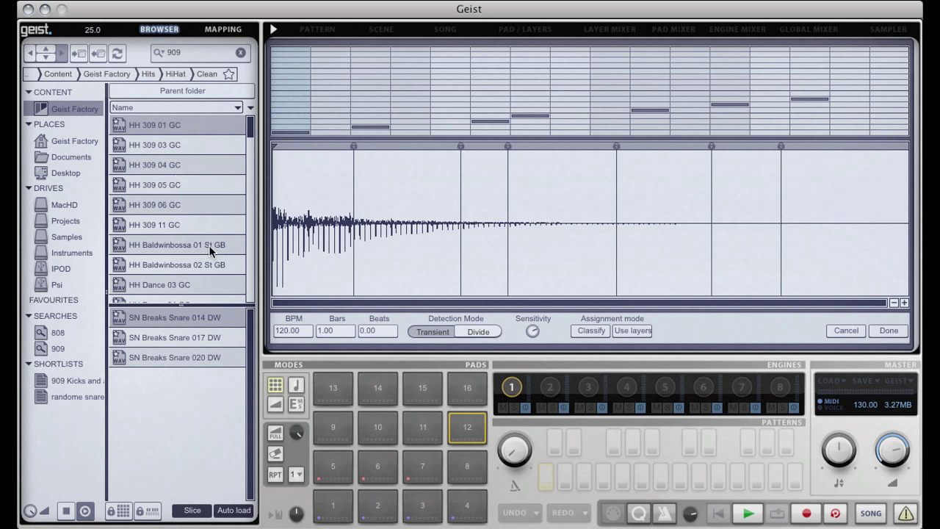
pyautogui.rightClick(182, 219)
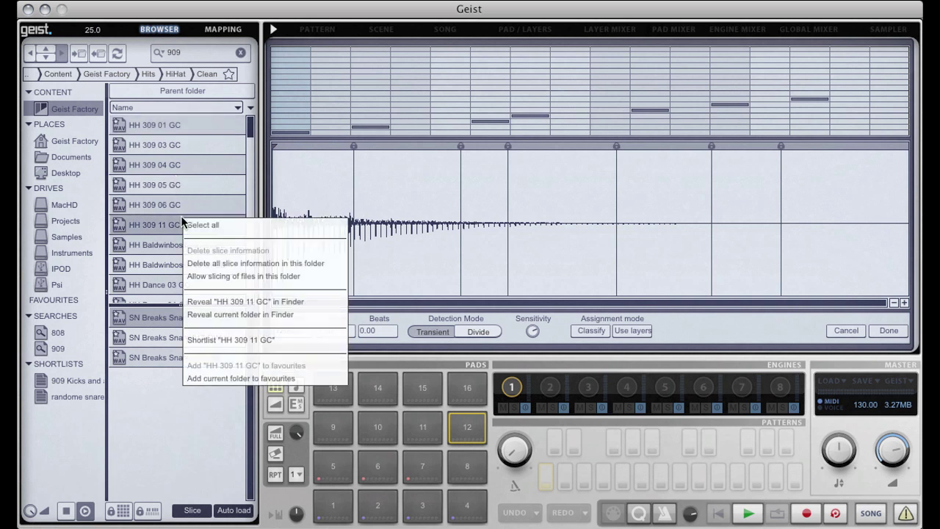
pyautogui.click(224, 276)
pyautogui.rightClick(150, 262)
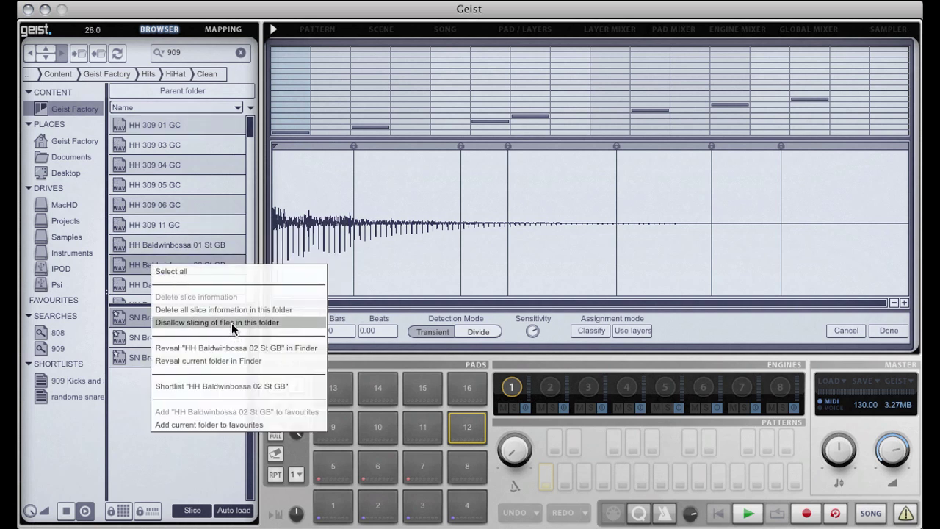
pyautogui.click(231, 323)
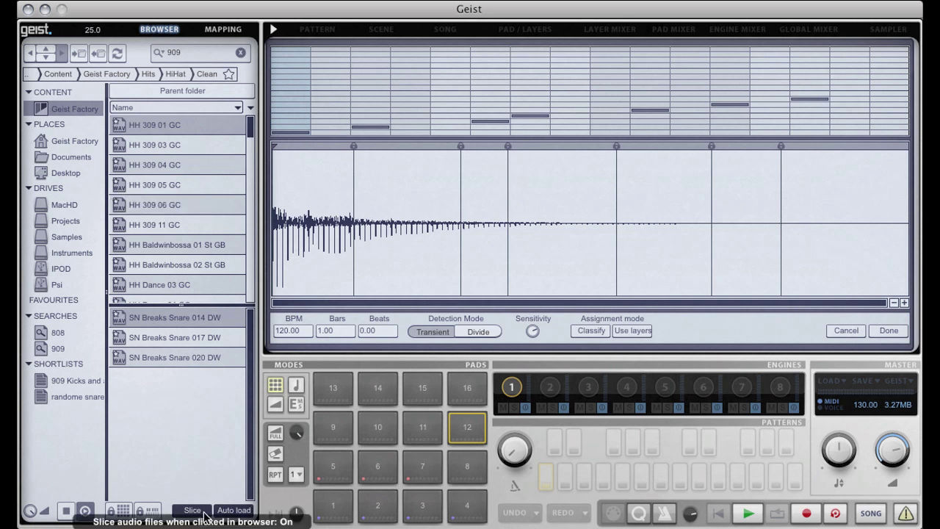
pyautogui.scroll(-3, 176, 221)
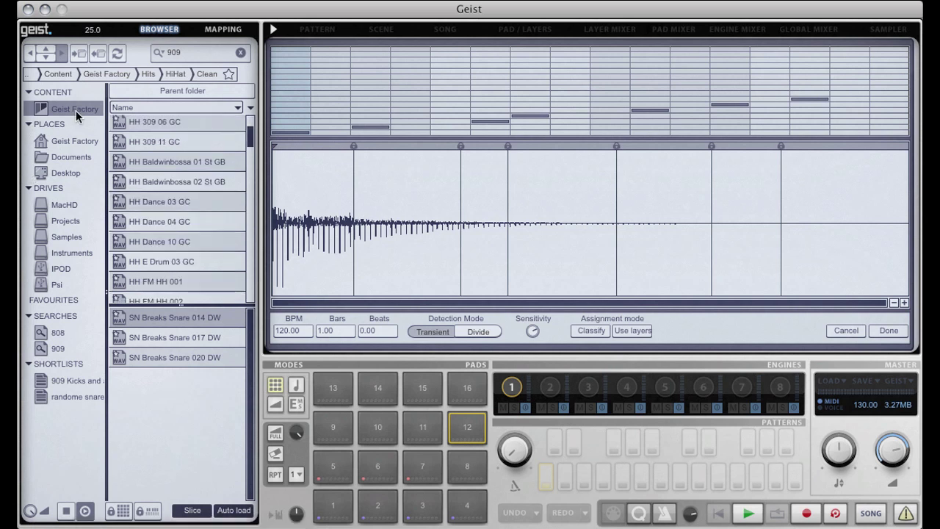